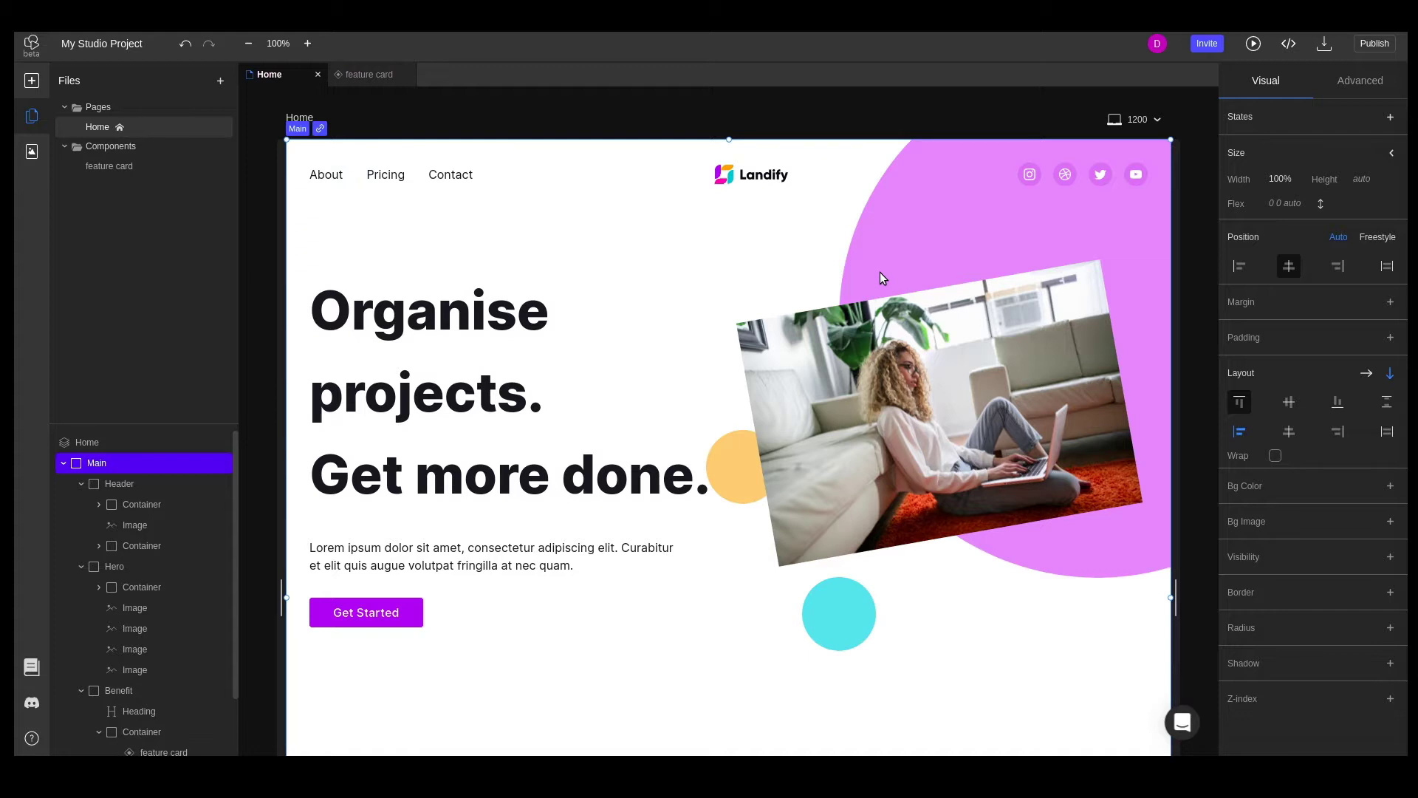
Open the breakpoint dropdown listing the 1200, 991, 767 and 479 widths.
{"action": "left_click", "coordinate": [1141, 123]}
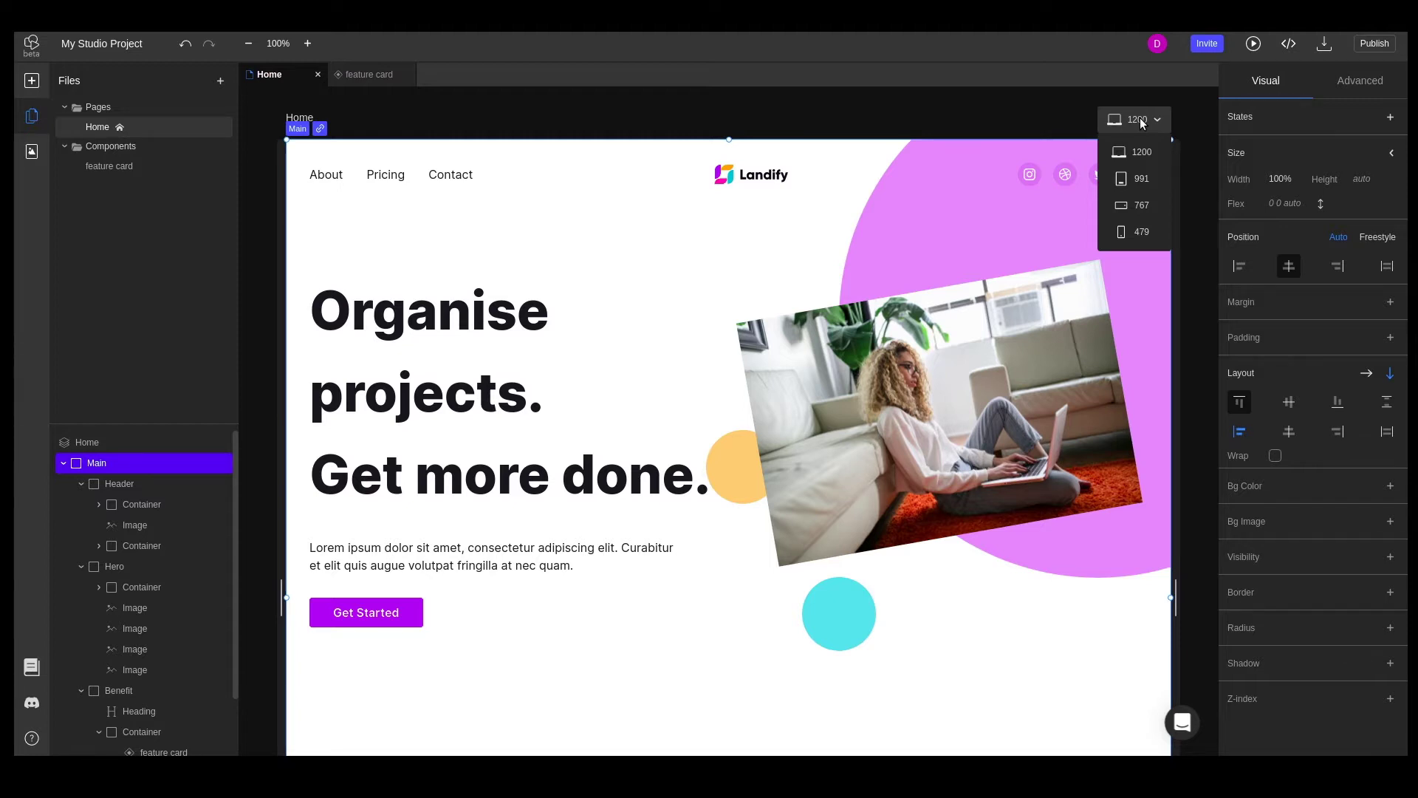
Preview the page at 767 and 991, stretching the canvas width to test the layout.
{"action": "left_click", "coordinate": [1141, 205]}
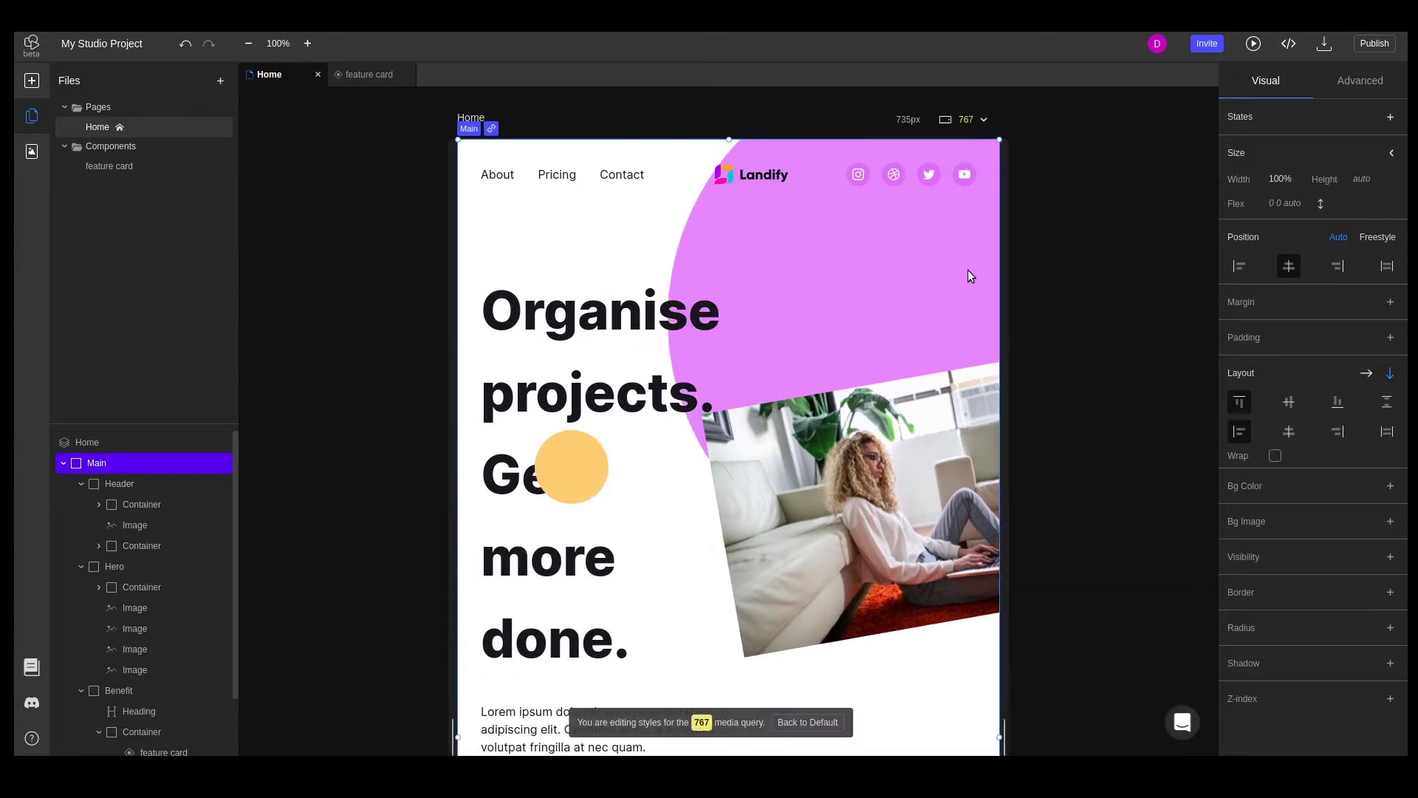
{"action": "left_click_drag", "start_coordinate": [1002, 280], "coordinate": [1179, 278]}
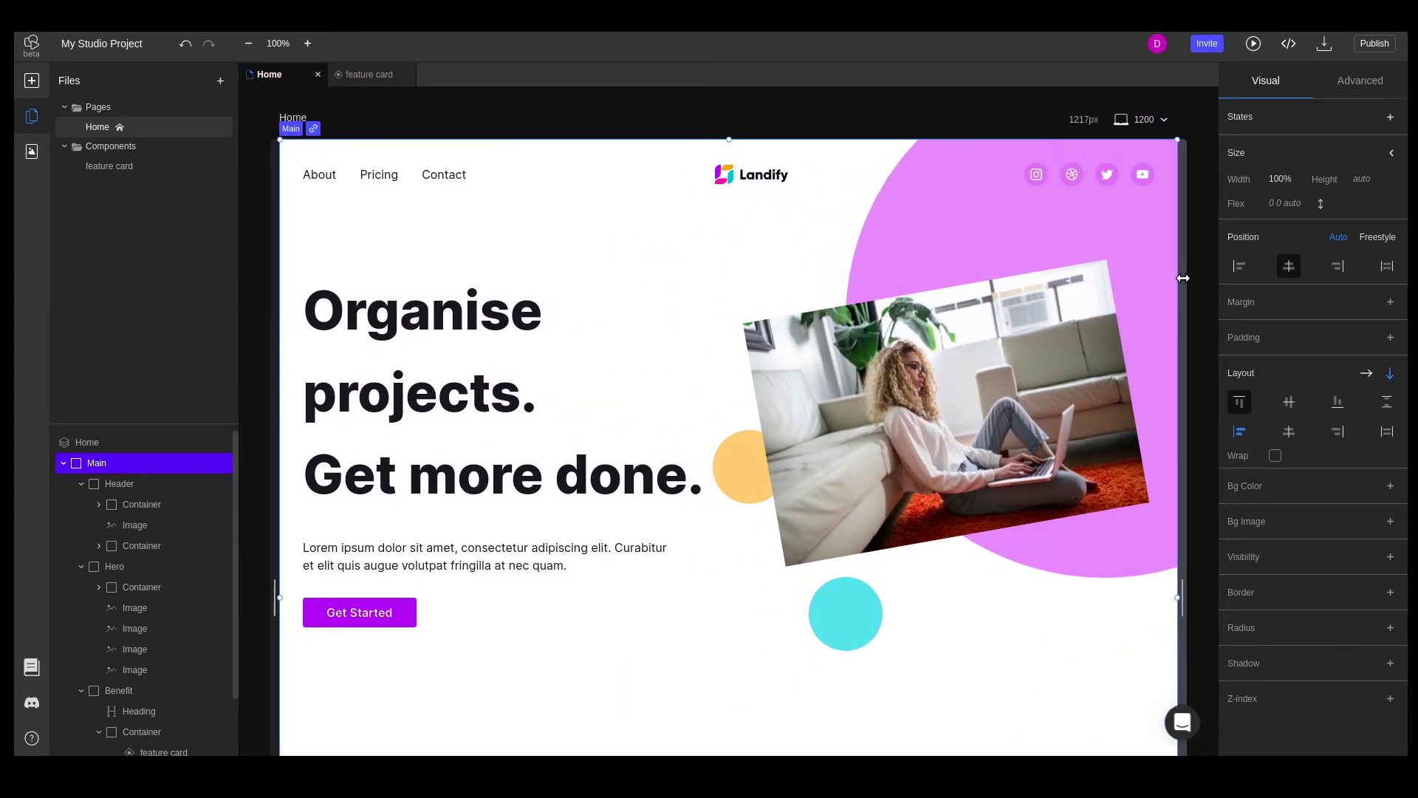
{"action": "left_click", "coordinate": [1141, 122]}
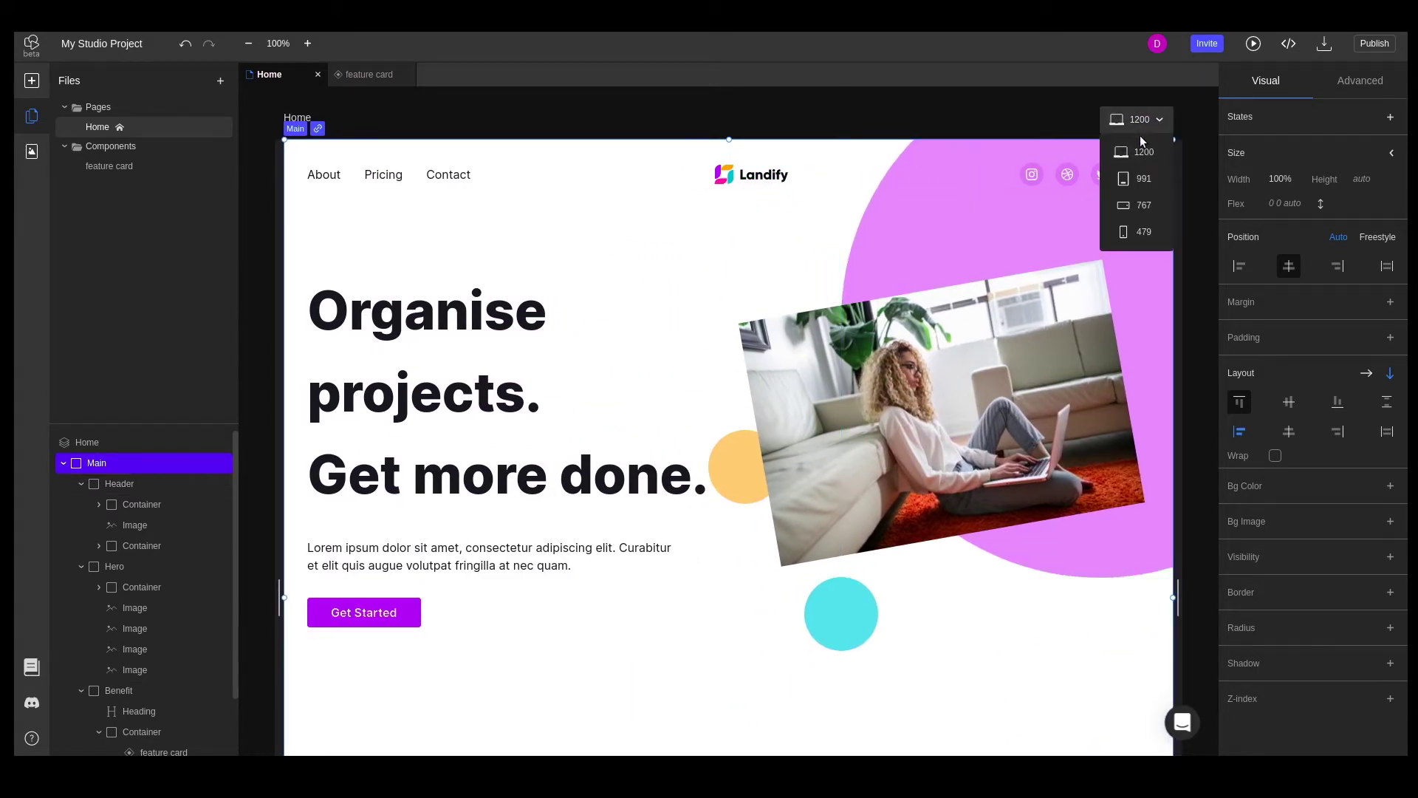
{"action": "left_click", "coordinate": [1149, 183]}
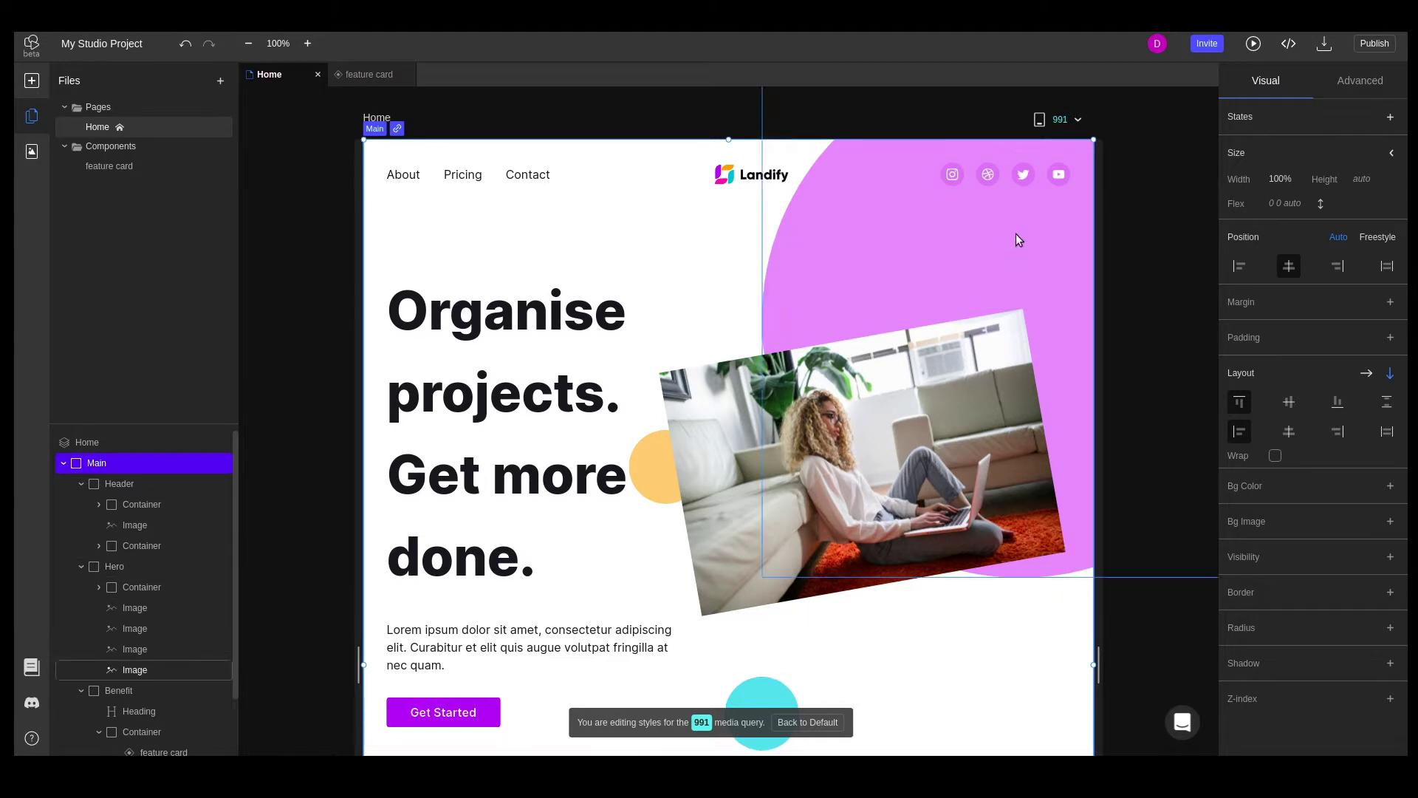
{"action": "left_click", "coordinate": [1060, 119]}
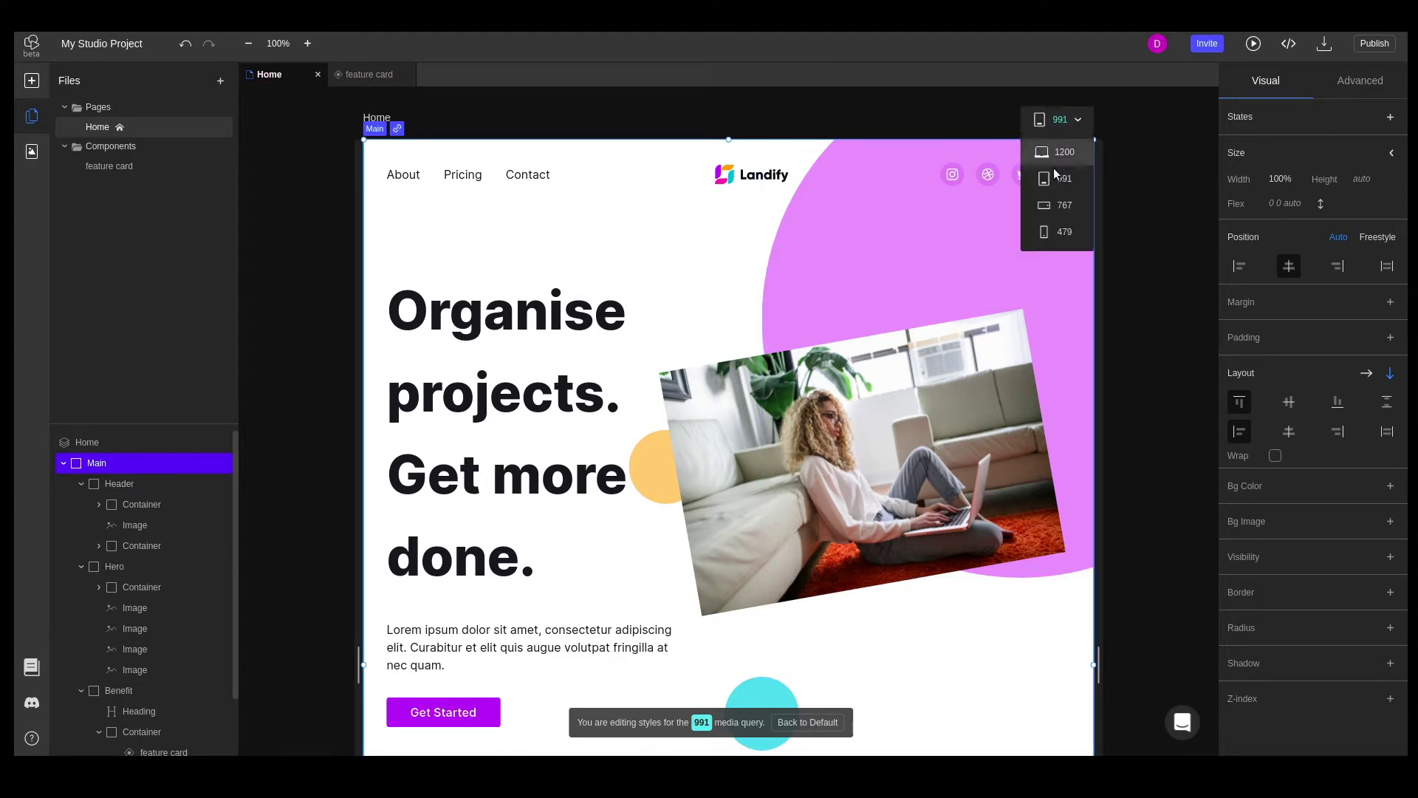
{"action": "left_click", "coordinate": [1061, 207]}
Check the 479 and 991 widths, then settle on 767 and narrow the canvas.
{"action": "left_click", "coordinate": [997, 121]}
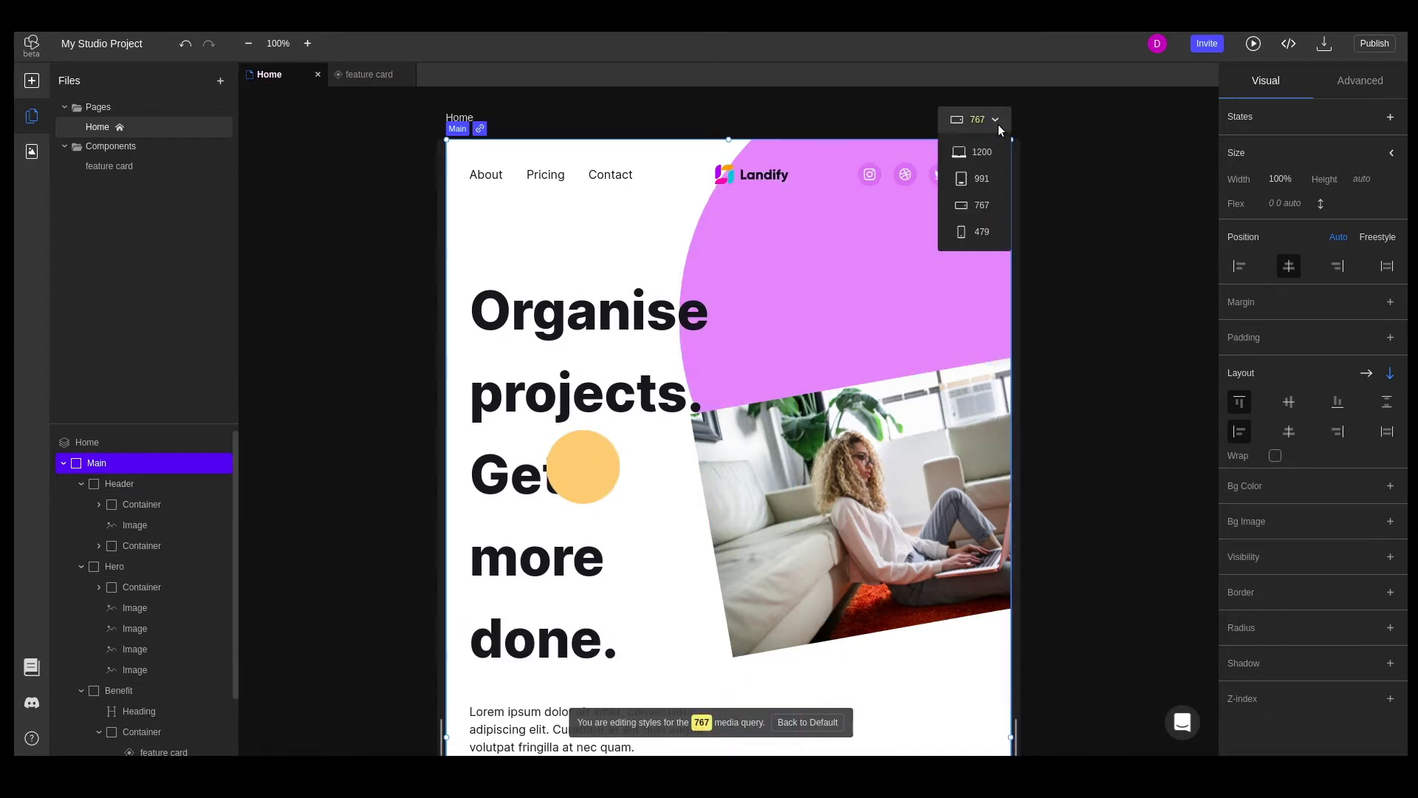
{"action": "left_click", "coordinate": [987, 233]}
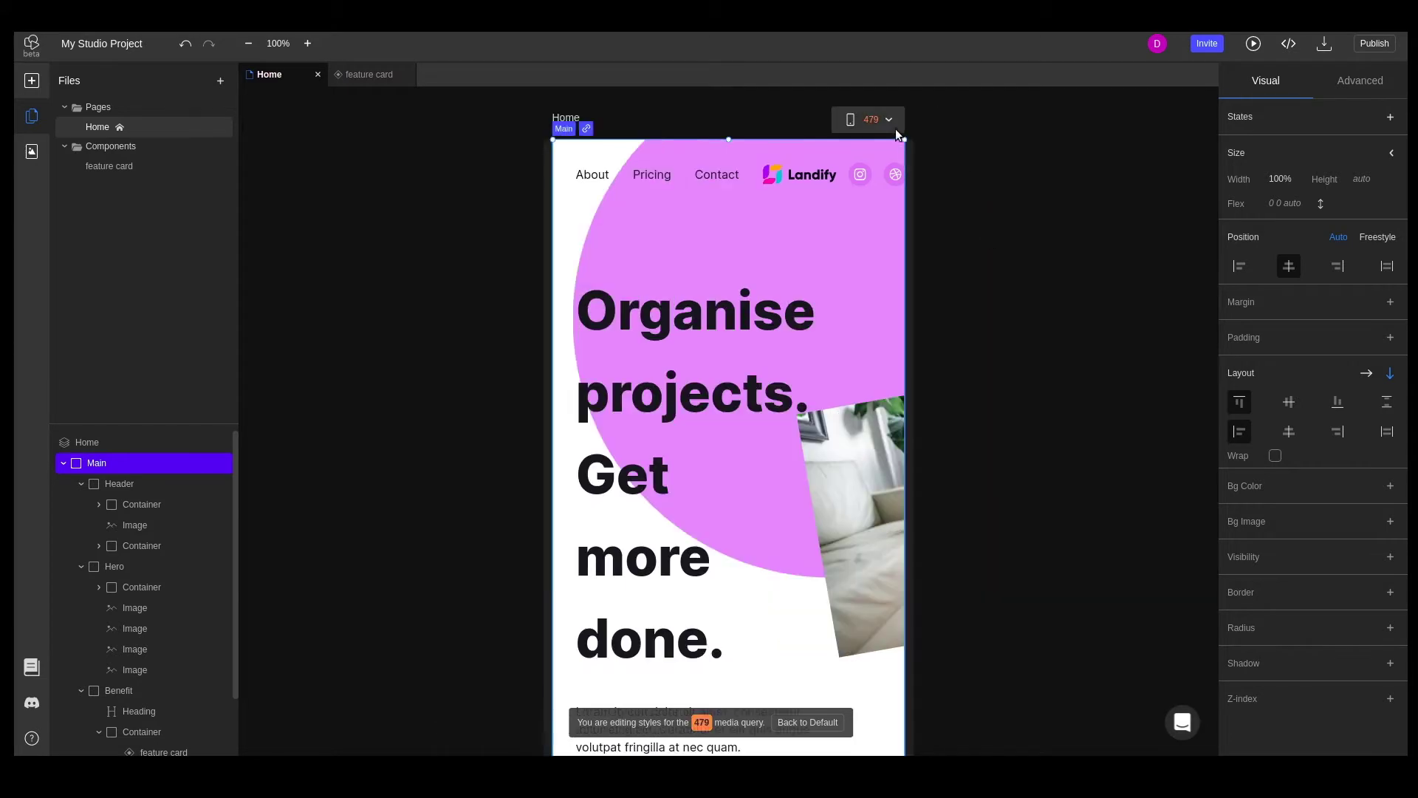
{"action": "left_click", "coordinate": [893, 128]}
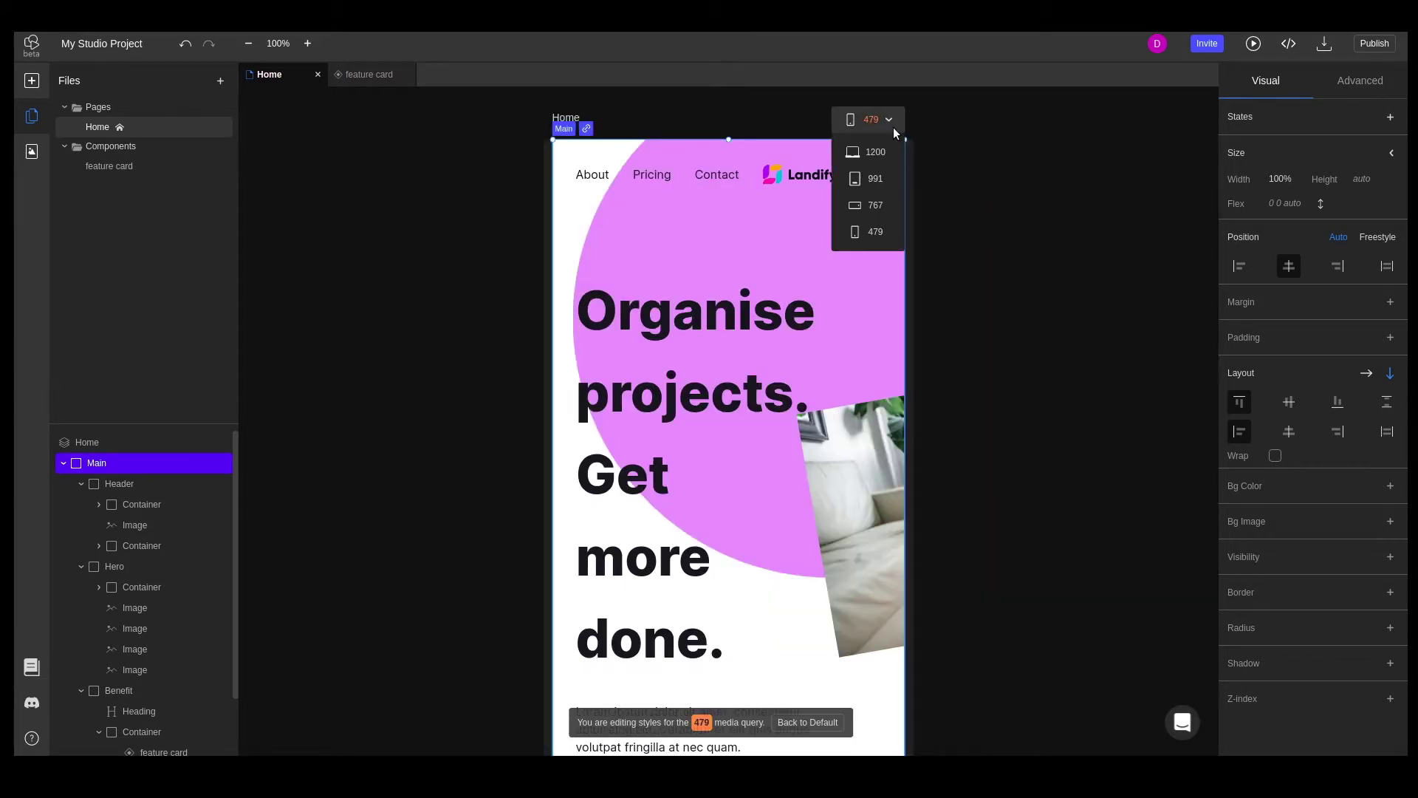
{"action": "left_click", "coordinate": [880, 186]}
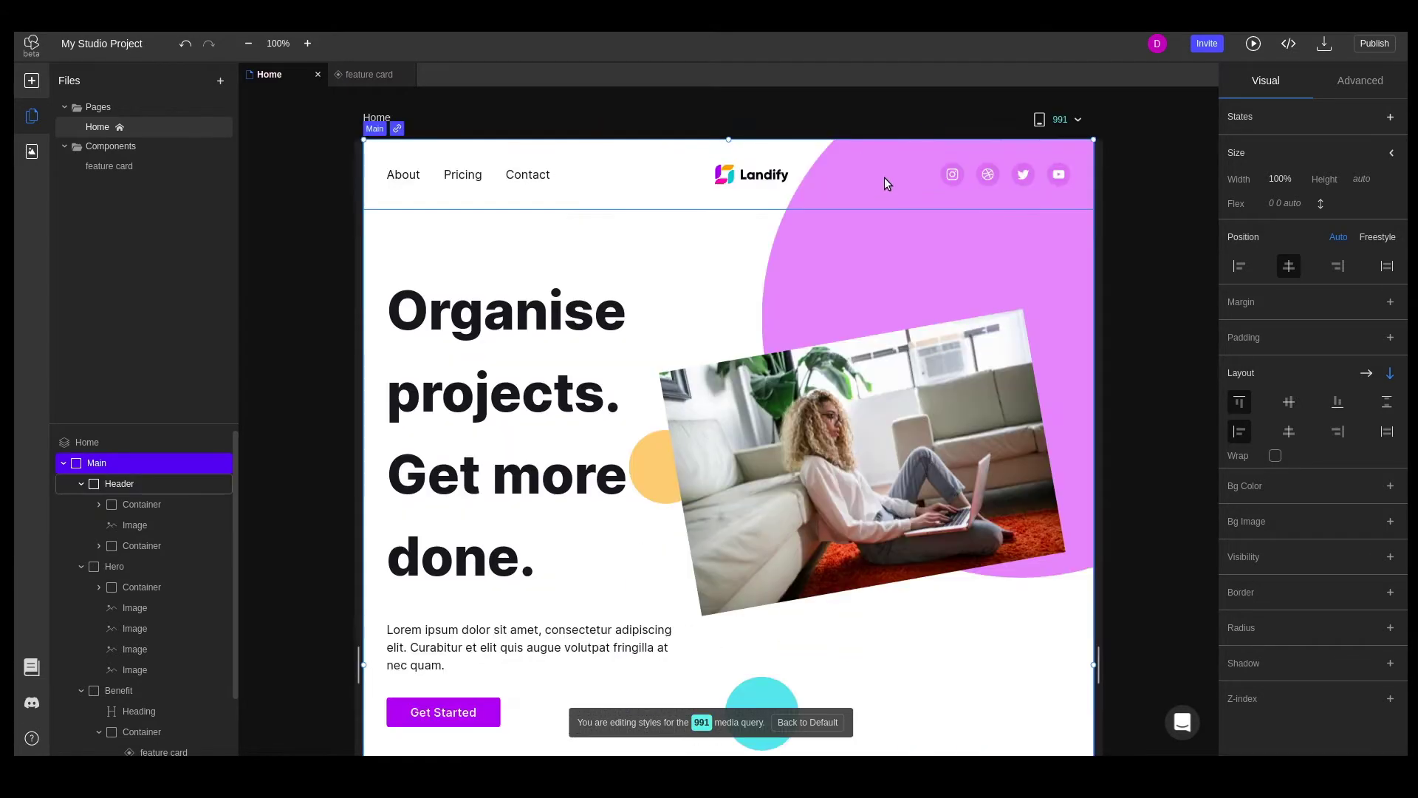
{"action": "left_click", "coordinate": [1057, 119]}
{"action": "left_click", "coordinate": [1065, 204]}
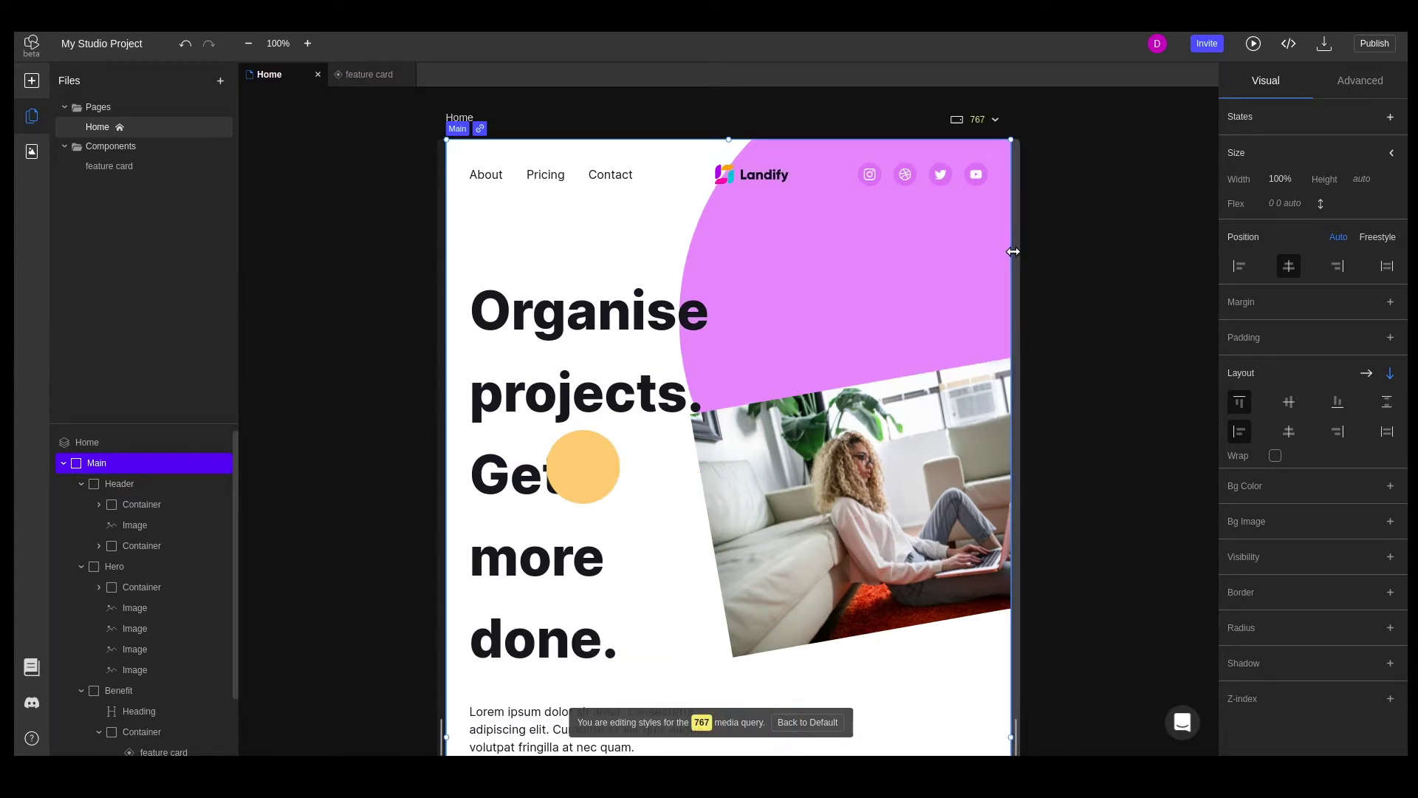
{"action": "mouse_move", "coordinate": [1012, 251]}
{"action": "left_mouse_down"}
{"action": "mouse_move", "coordinate": [883, 271]}
{"action": "mouse_move", "coordinate": [1058, 275]}
{"action": "mouse_move", "coordinate": [994, 263]}
{"action": "mouse_move", "coordinate": [1013, 262]}
{"action": "left_mouse_up"}
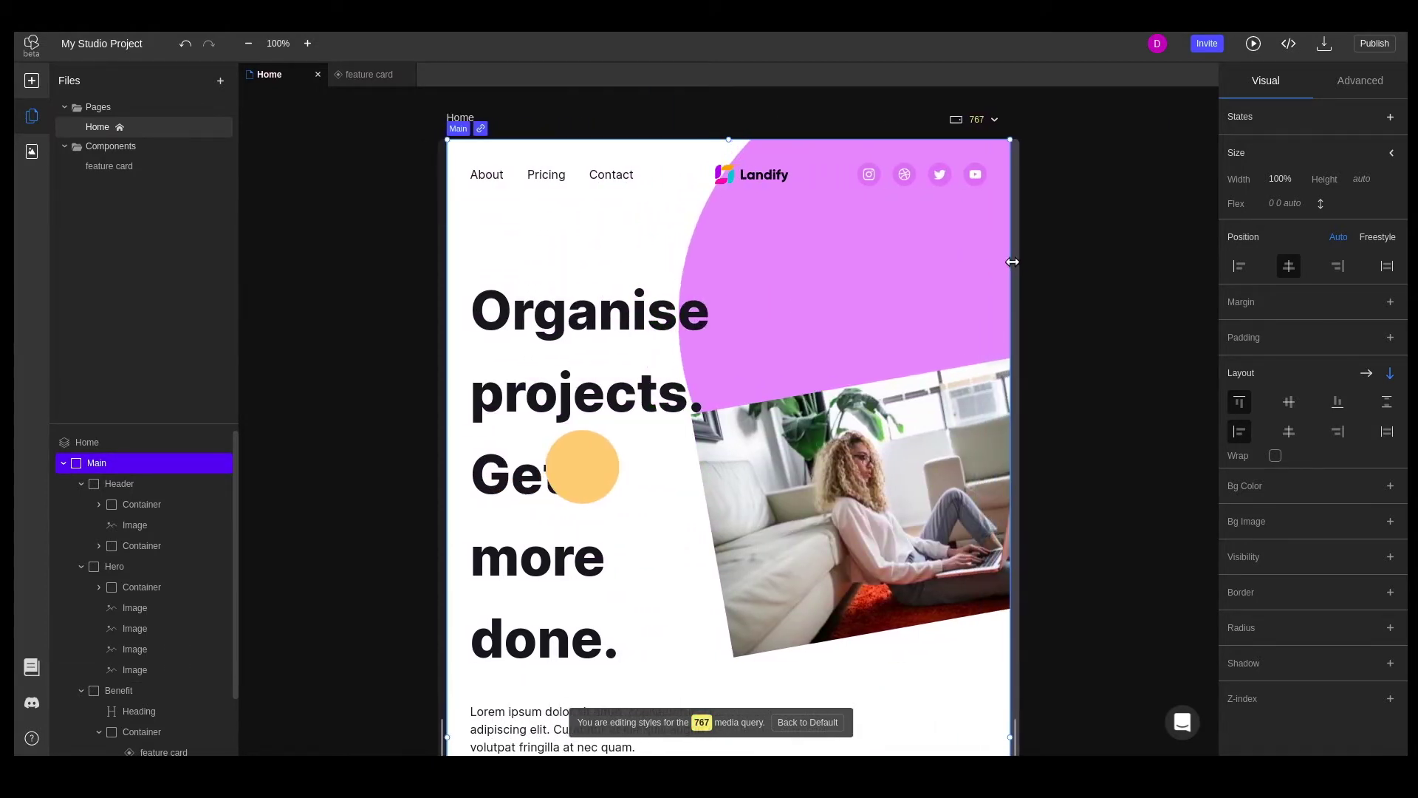
Set the header's About, Pricing and Contact link container to hidden at the 767 breakpoint.
{"action": "left_click", "coordinate": [648, 180]}
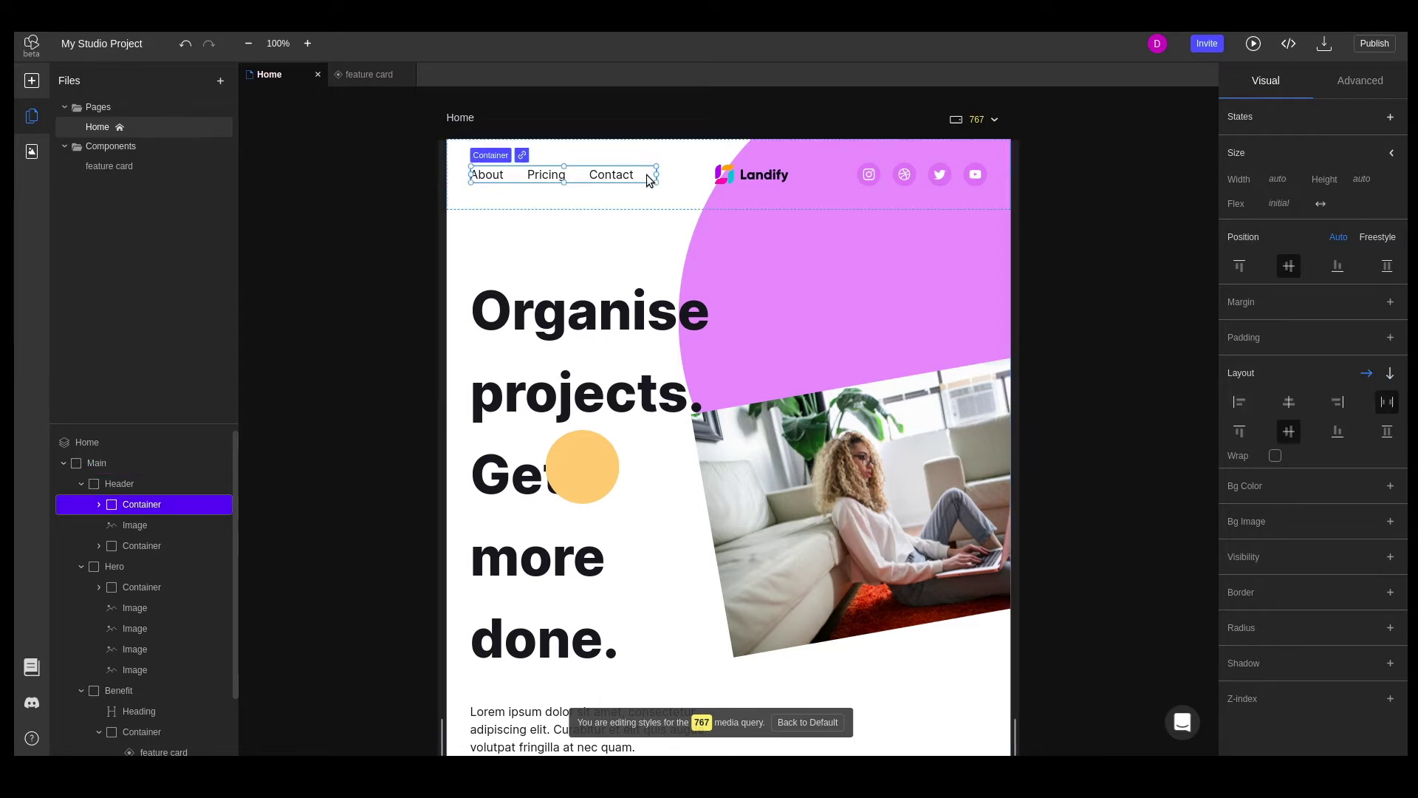
{"action": "left_click", "coordinate": [1392, 559]}
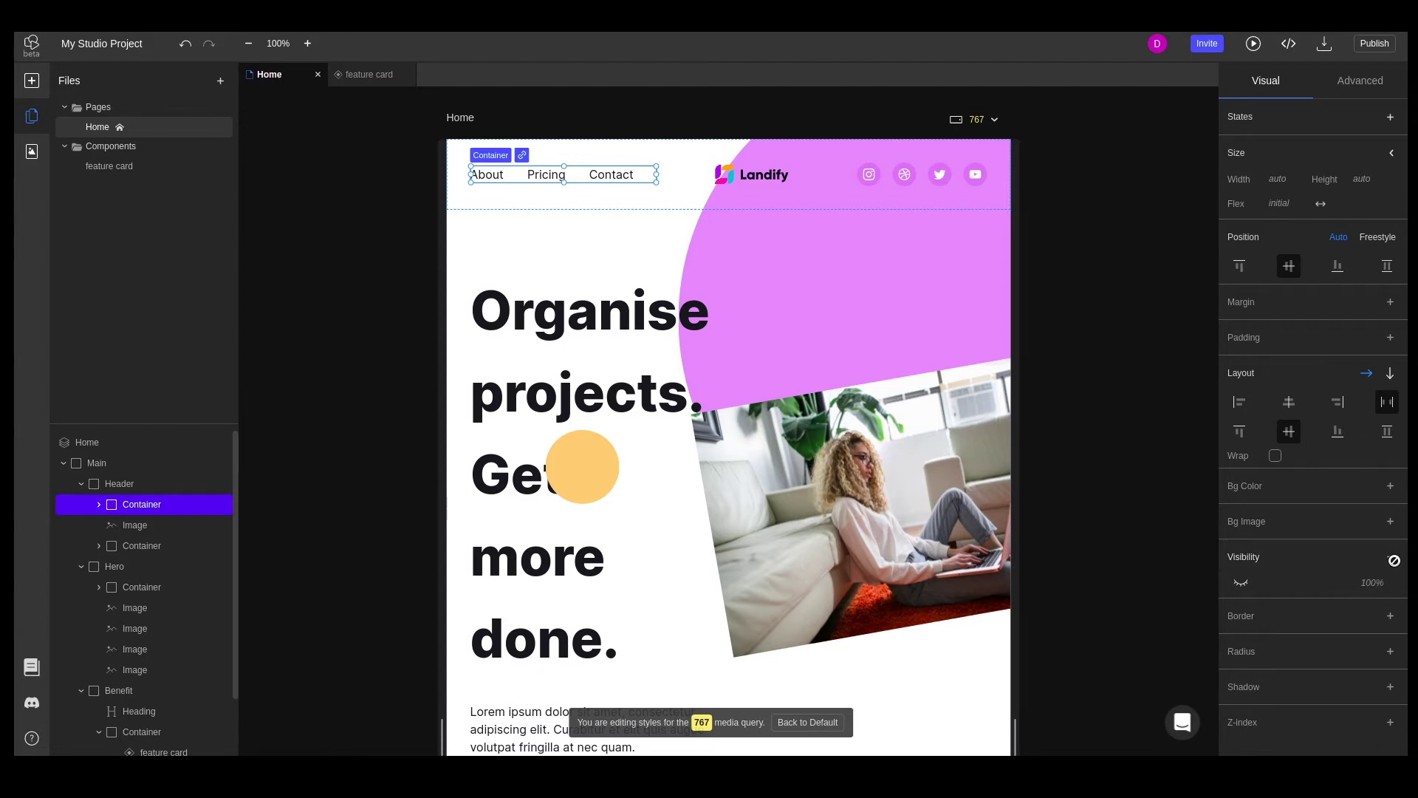
{"action": "left_click", "coordinate": [1243, 583]}
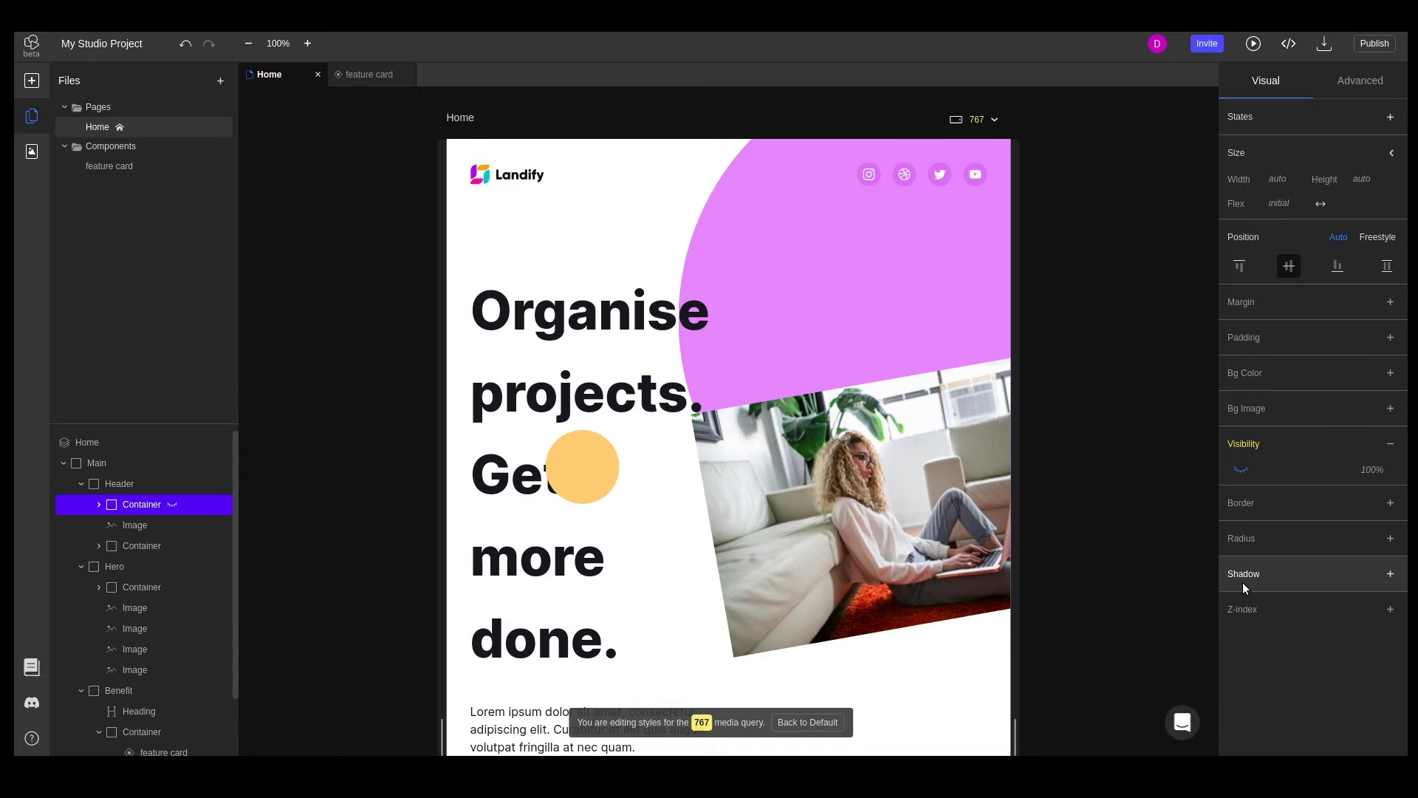
{"action": "left_click", "coordinate": [1236, 445]}
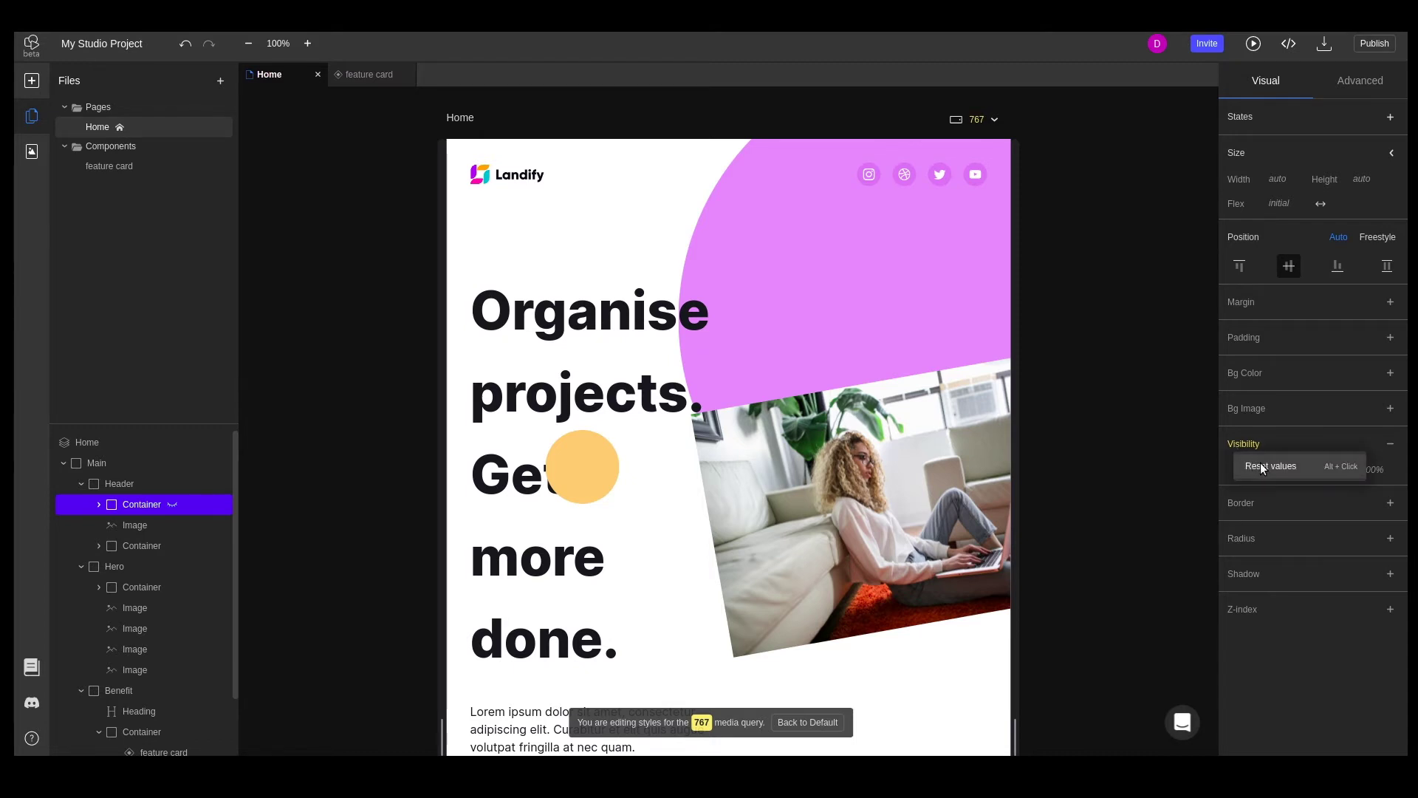
{"action": "left_click", "coordinate": [1263, 467]}
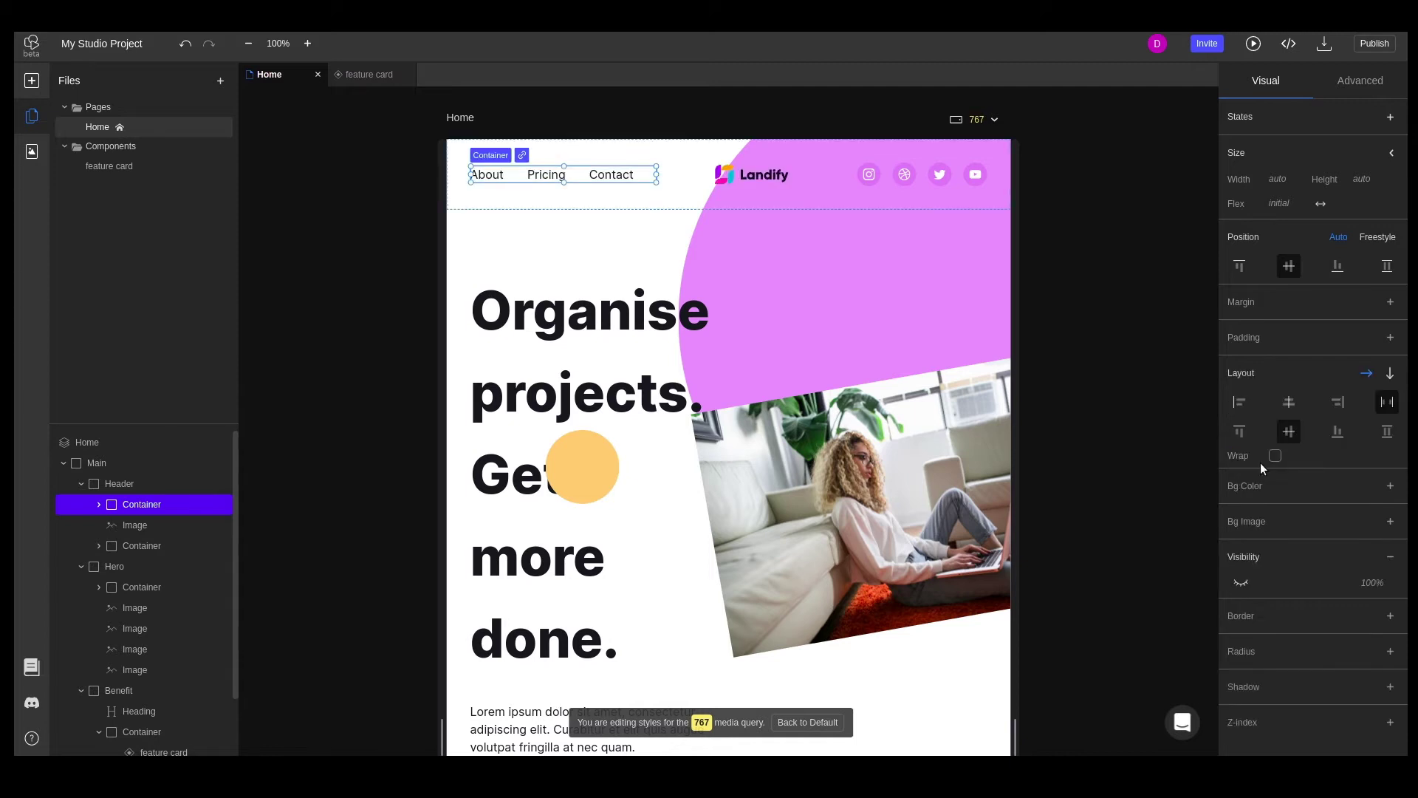
{"action": "left_click", "coordinate": [1241, 583]}
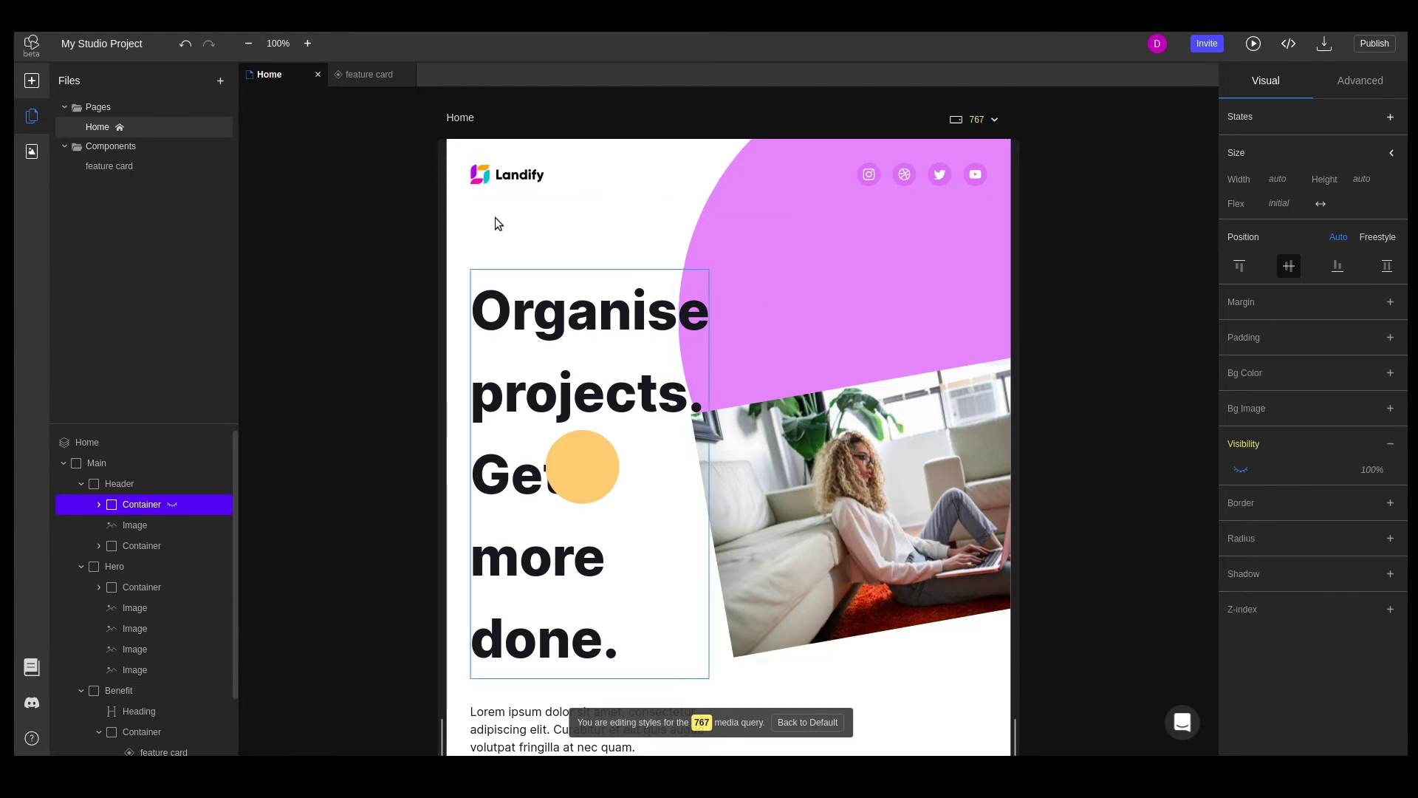
Search the icon library for 'hamburger' and drag the first icon into the header beside the logo.
{"action": "left_click", "coordinate": [31, 153]}
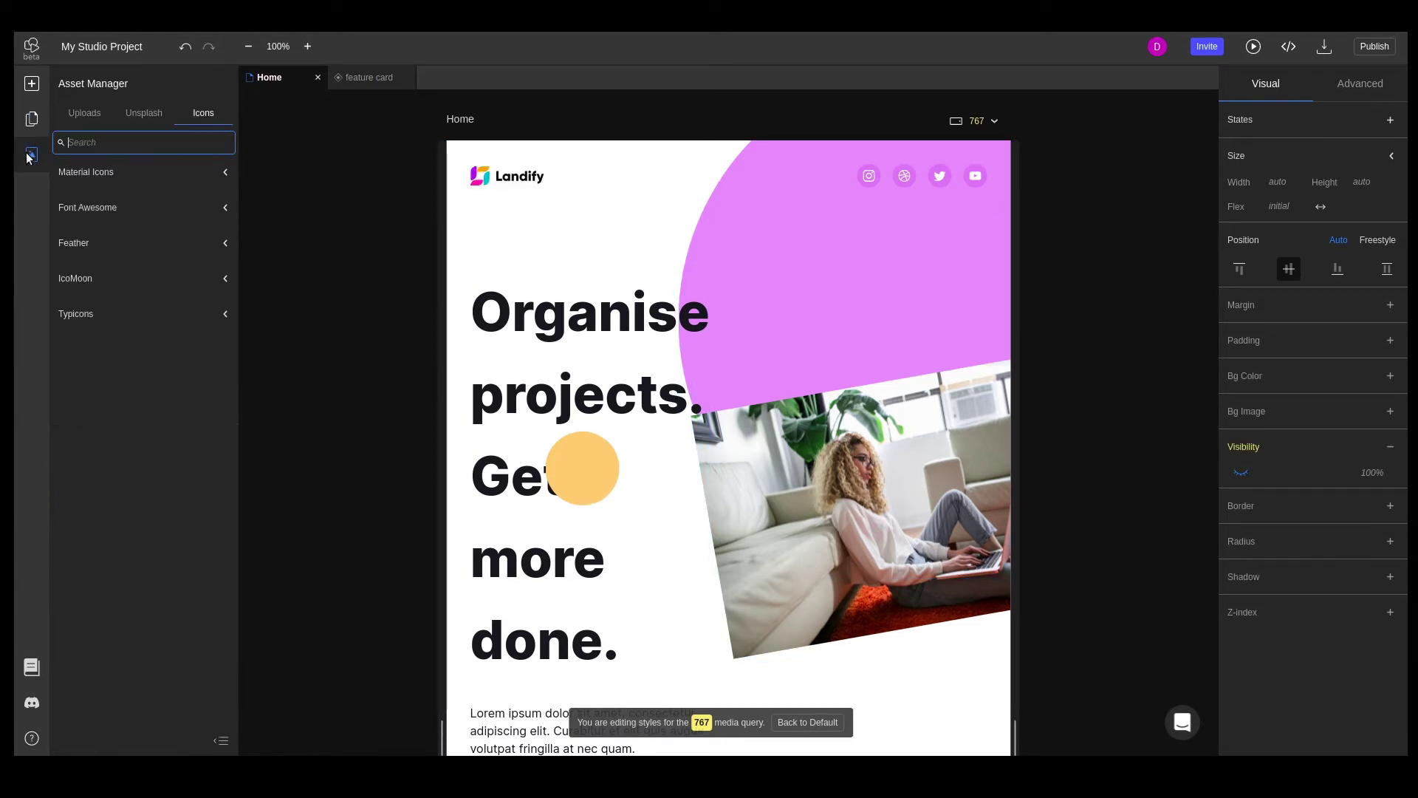
{"action": "type", "text": "hamburger"}
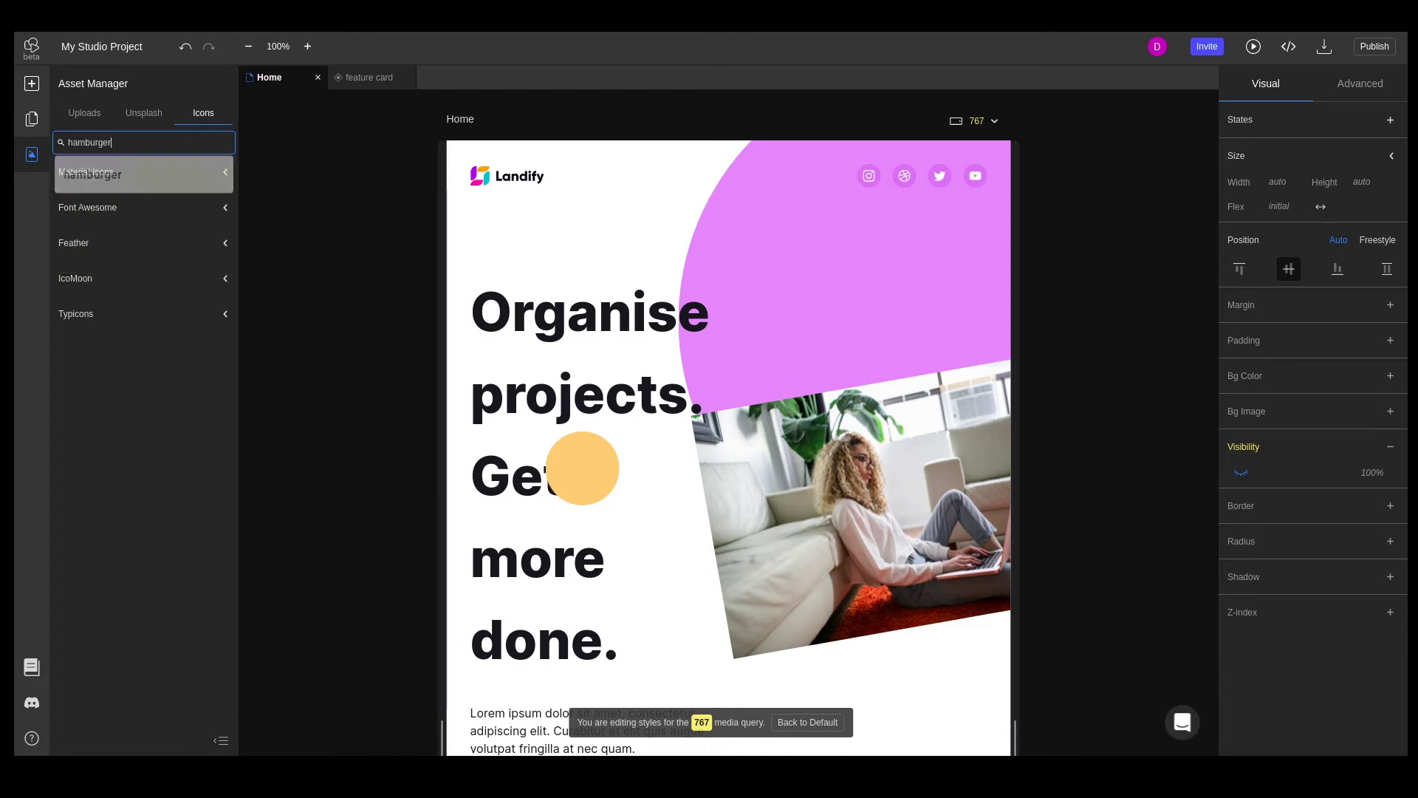
{"action": "key", "text": "Return"}
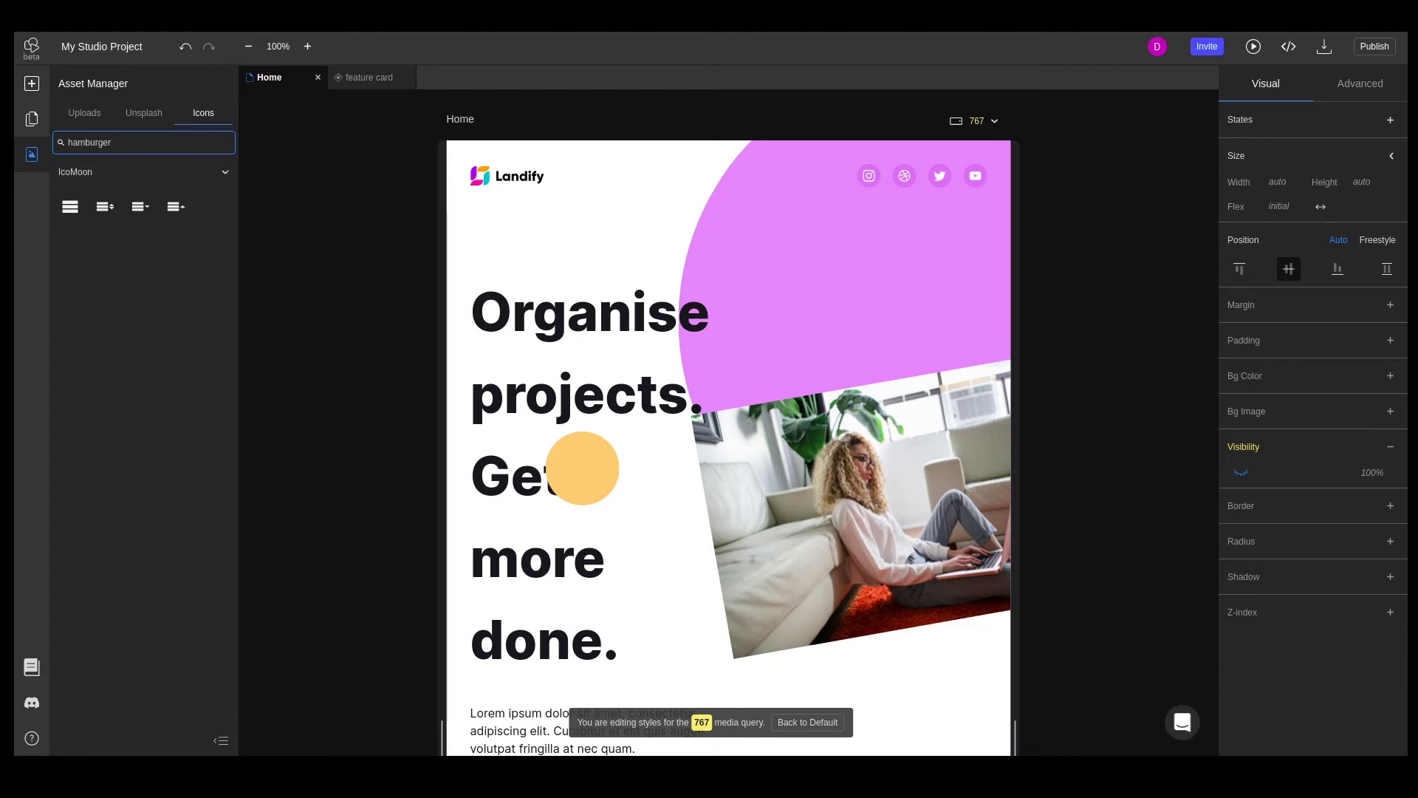
{"action": "left_click_drag", "start_coordinate": [70, 206], "coordinate": [462, 170]}
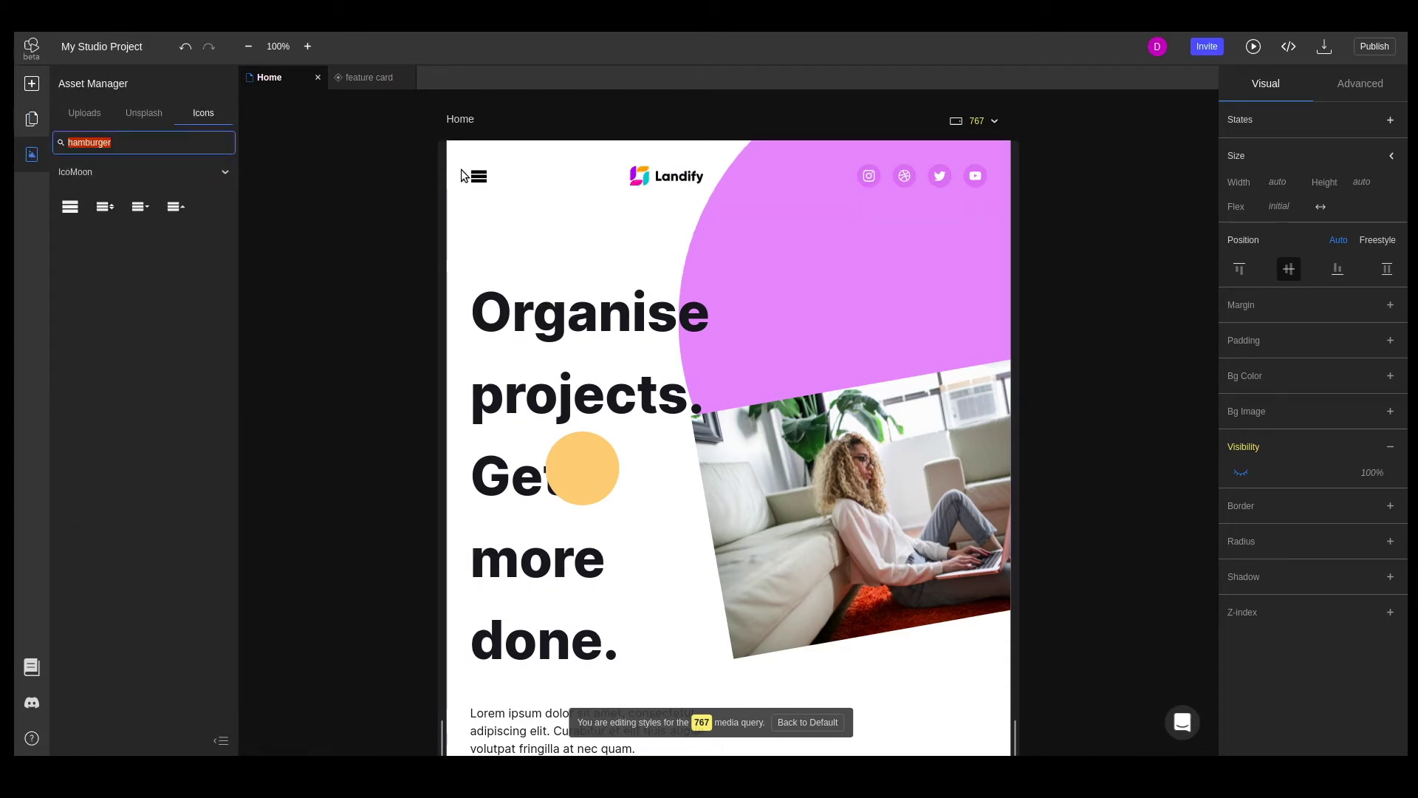
Hide the hamburger icon at the 1200 desktop breakpoint.
{"action": "left_click", "coordinate": [989, 122]}
{"action": "left_click", "coordinate": [983, 154]}
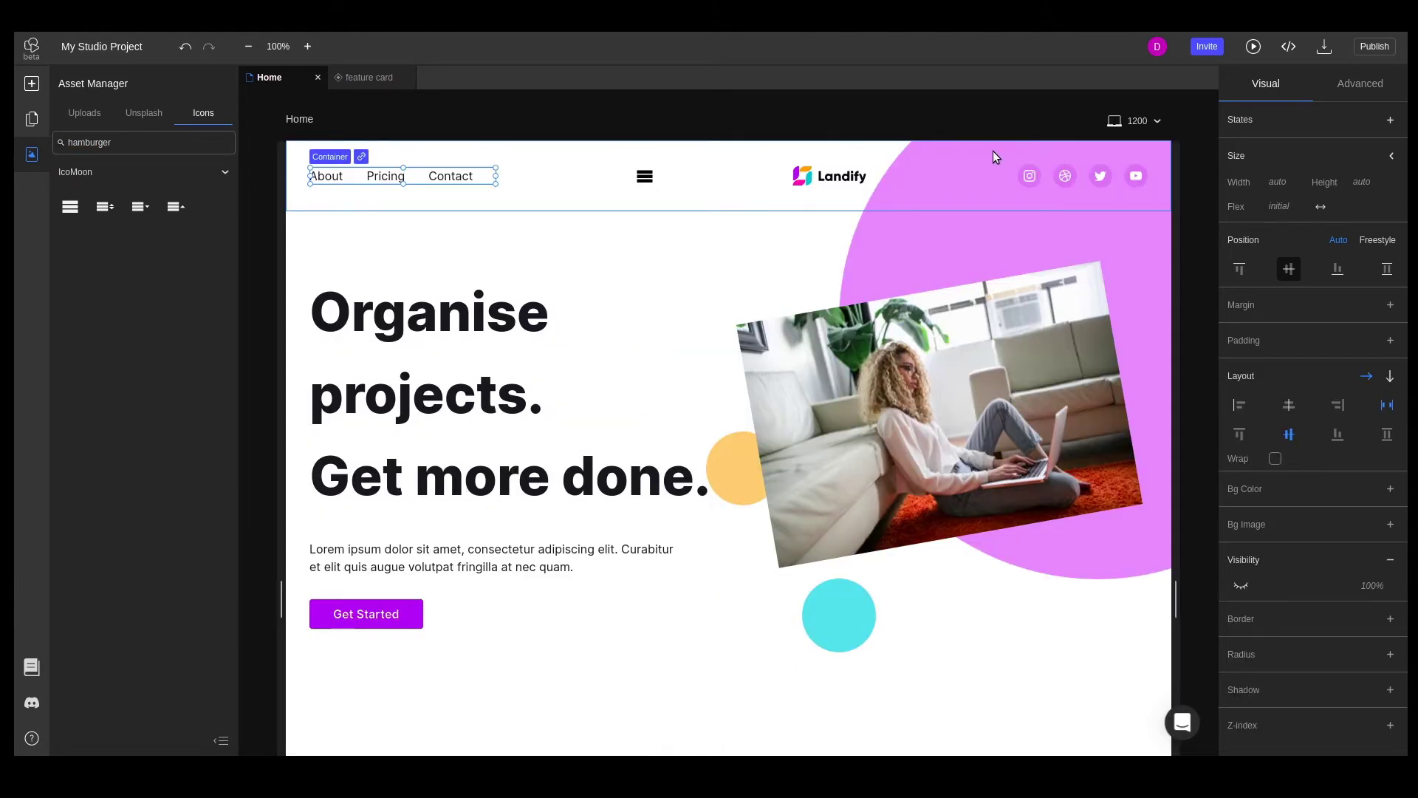
{"action": "left_click", "coordinate": [644, 178]}
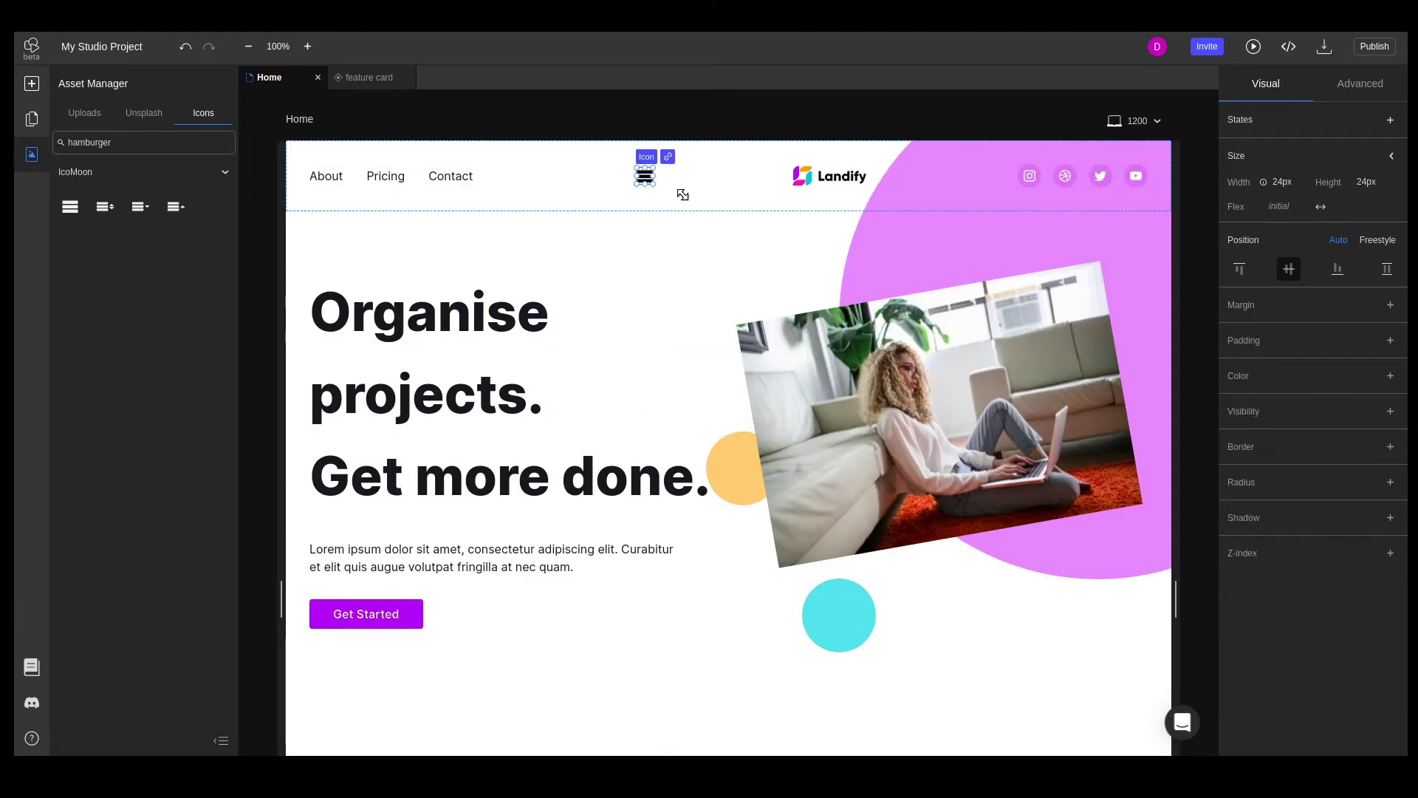
{"action": "left_click", "coordinate": [1391, 411]}
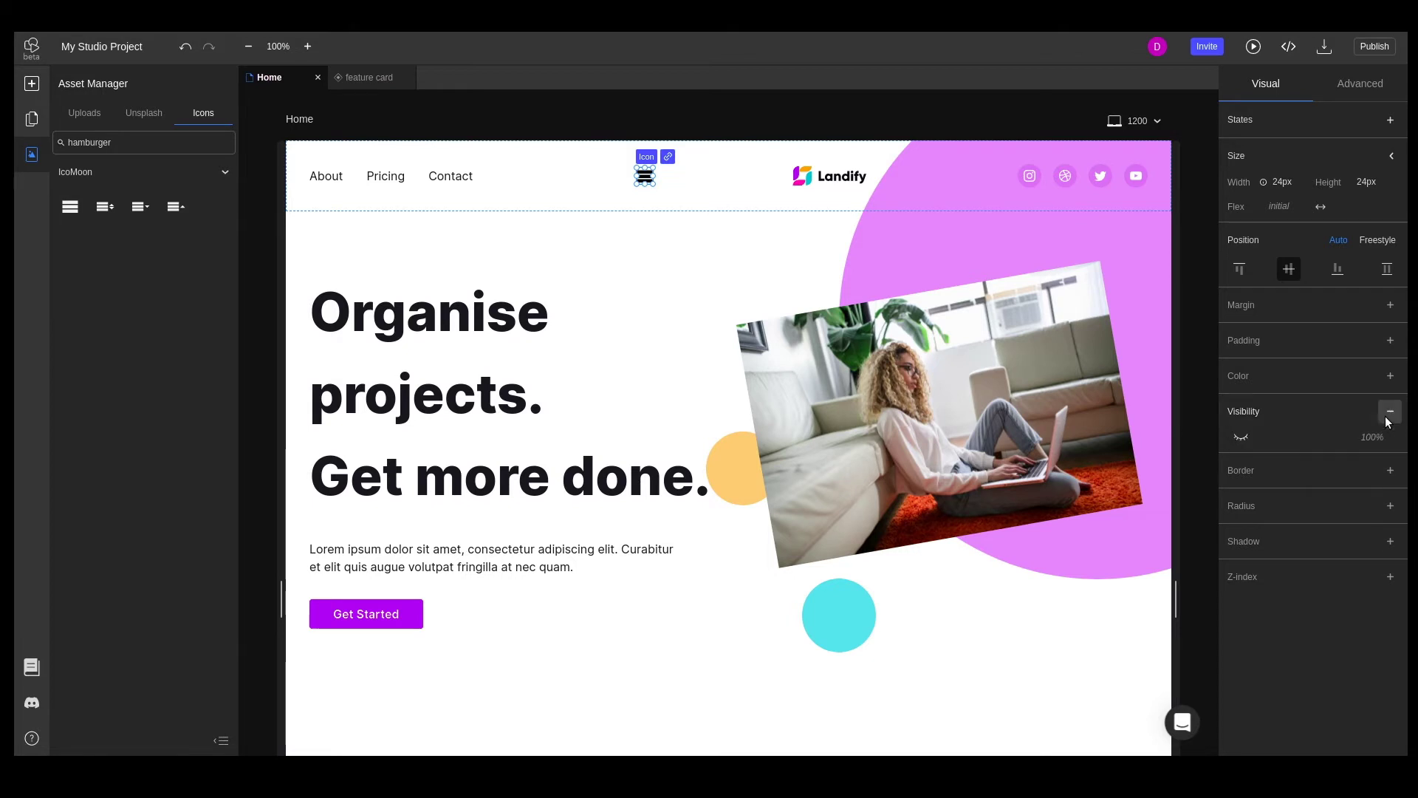
{"action": "left_click", "coordinate": [1241, 439]}
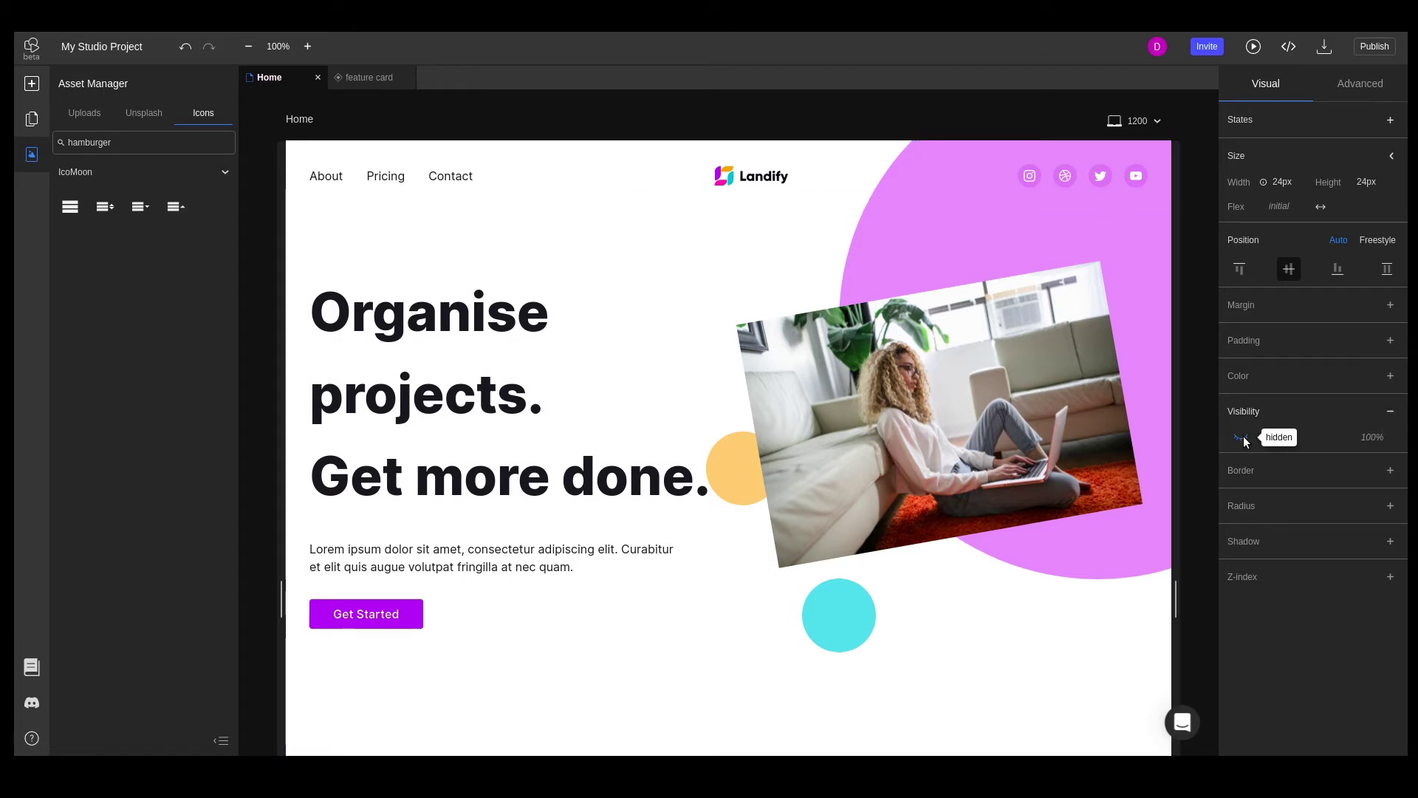
Make the hamburger icon visible at the 767 breakpoint from the layer tree.
{"action": "left_click", "coordinate": [1136, 120]}
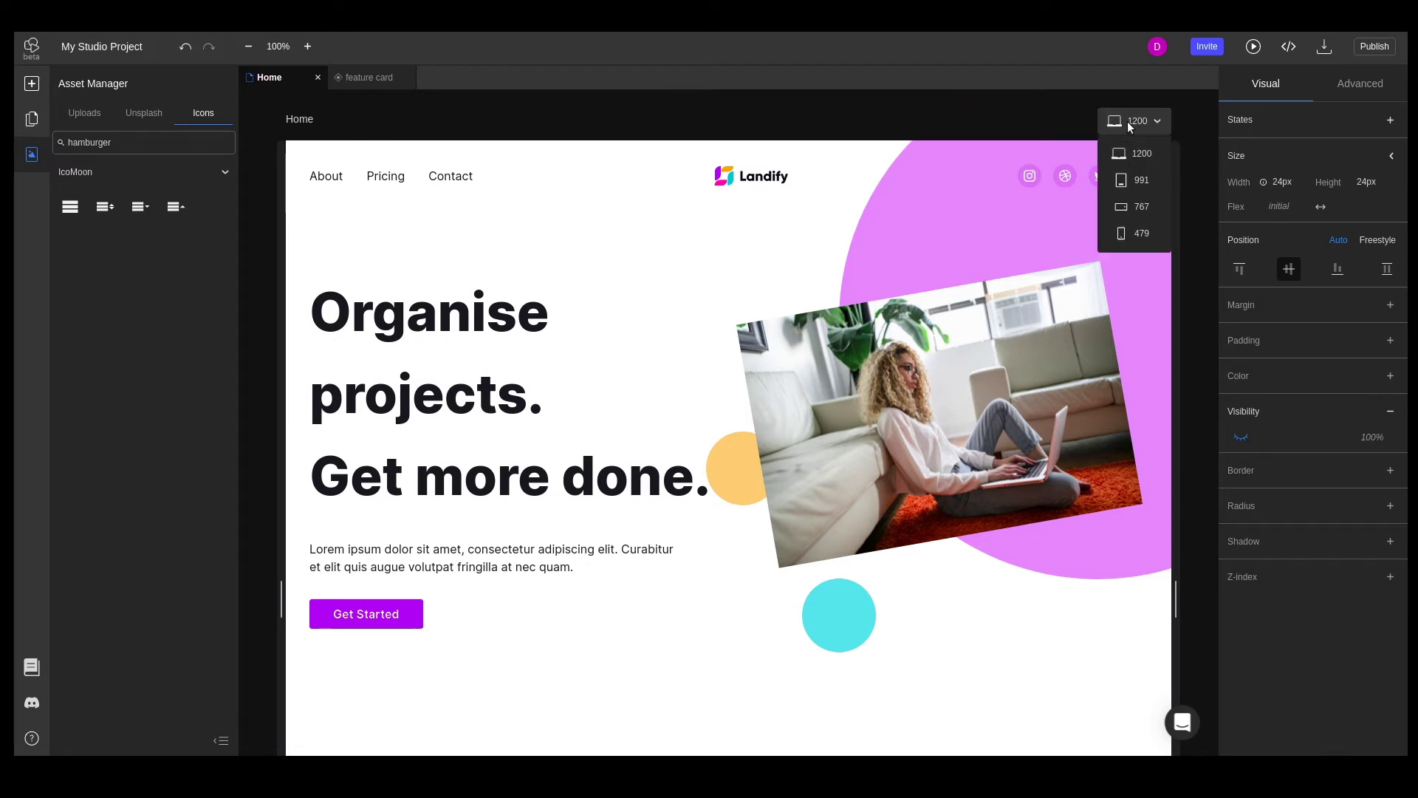
{"action": "left_click", "coordinate": [1141, 207]}
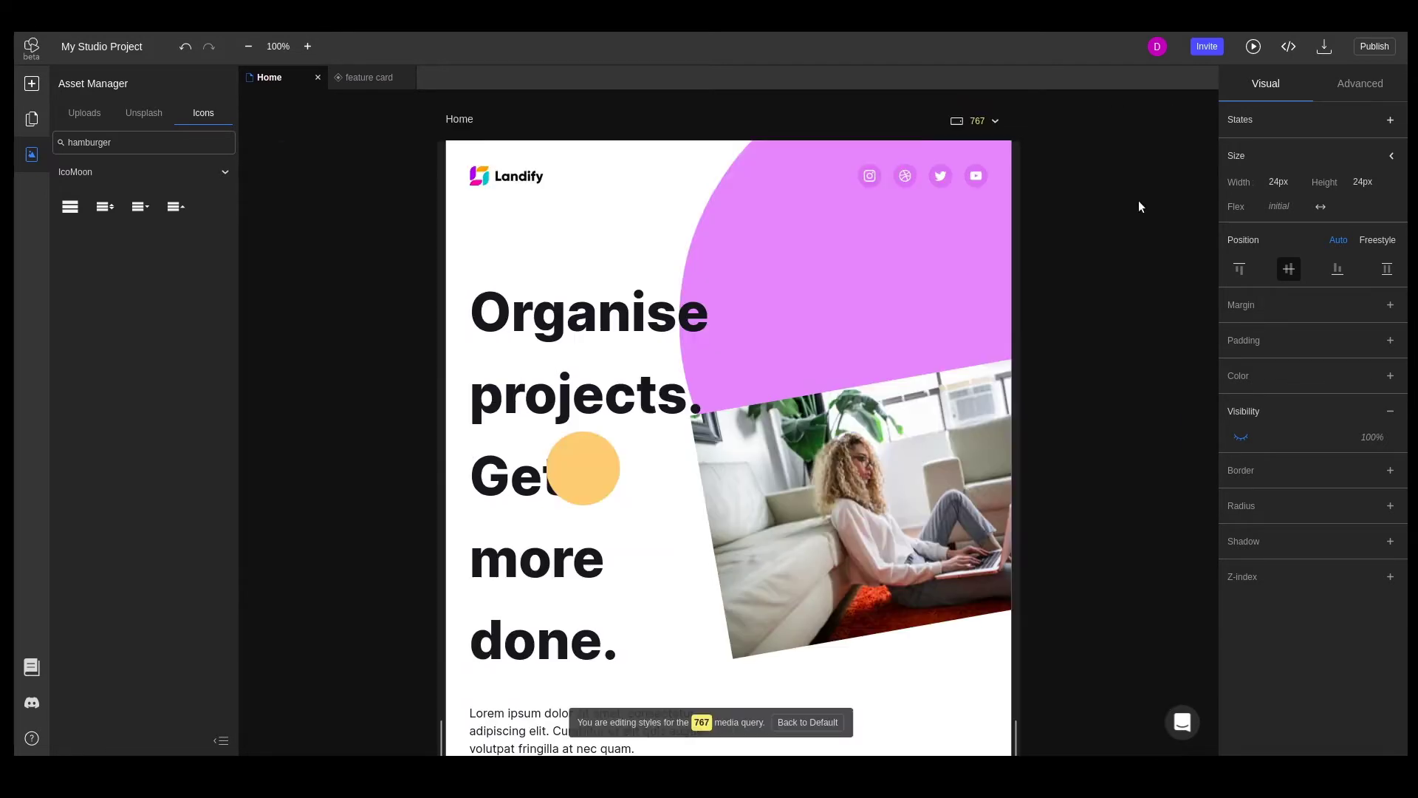
{"action": "left_click", "coordinate": [31, 118]}
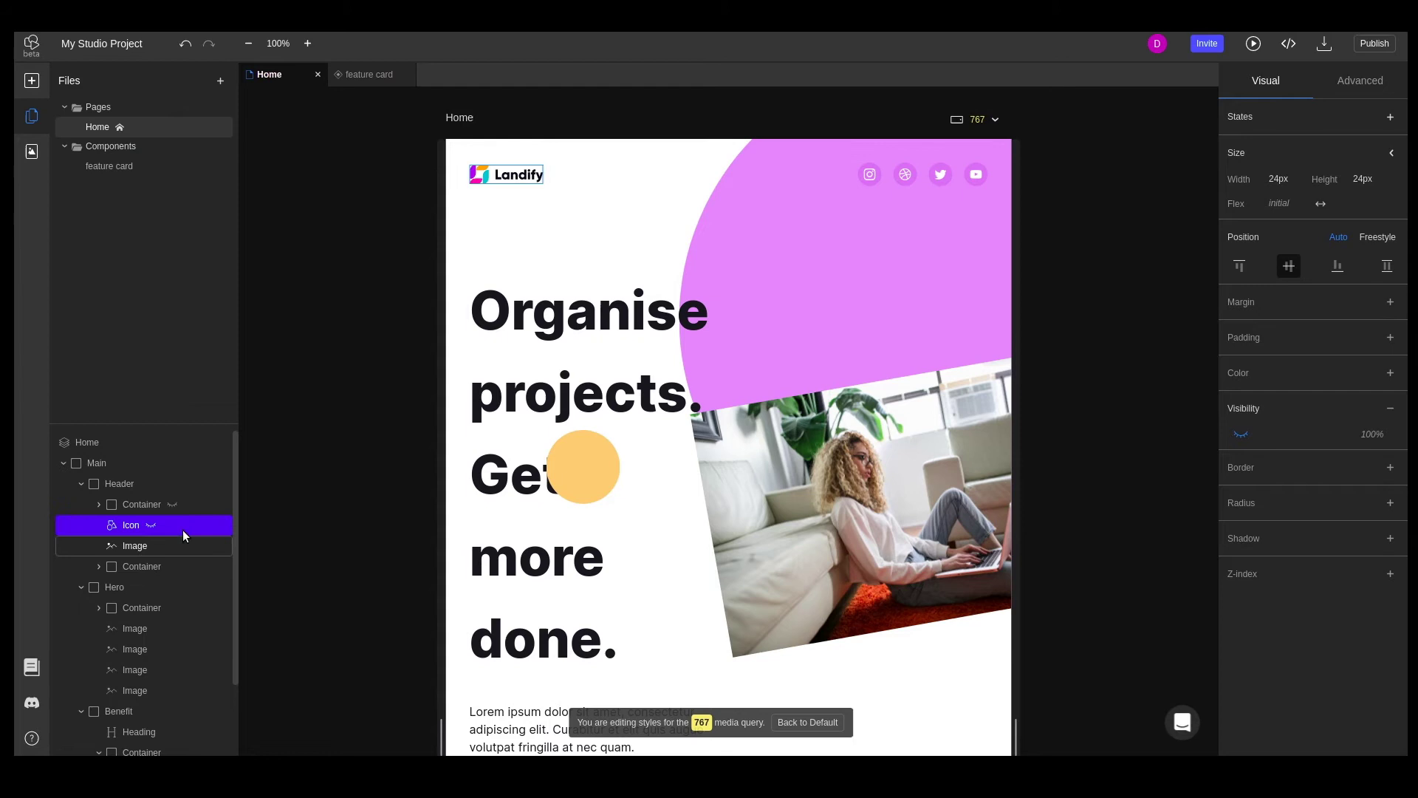
{"action": "left_click", "coordinate": [1240, 434]}
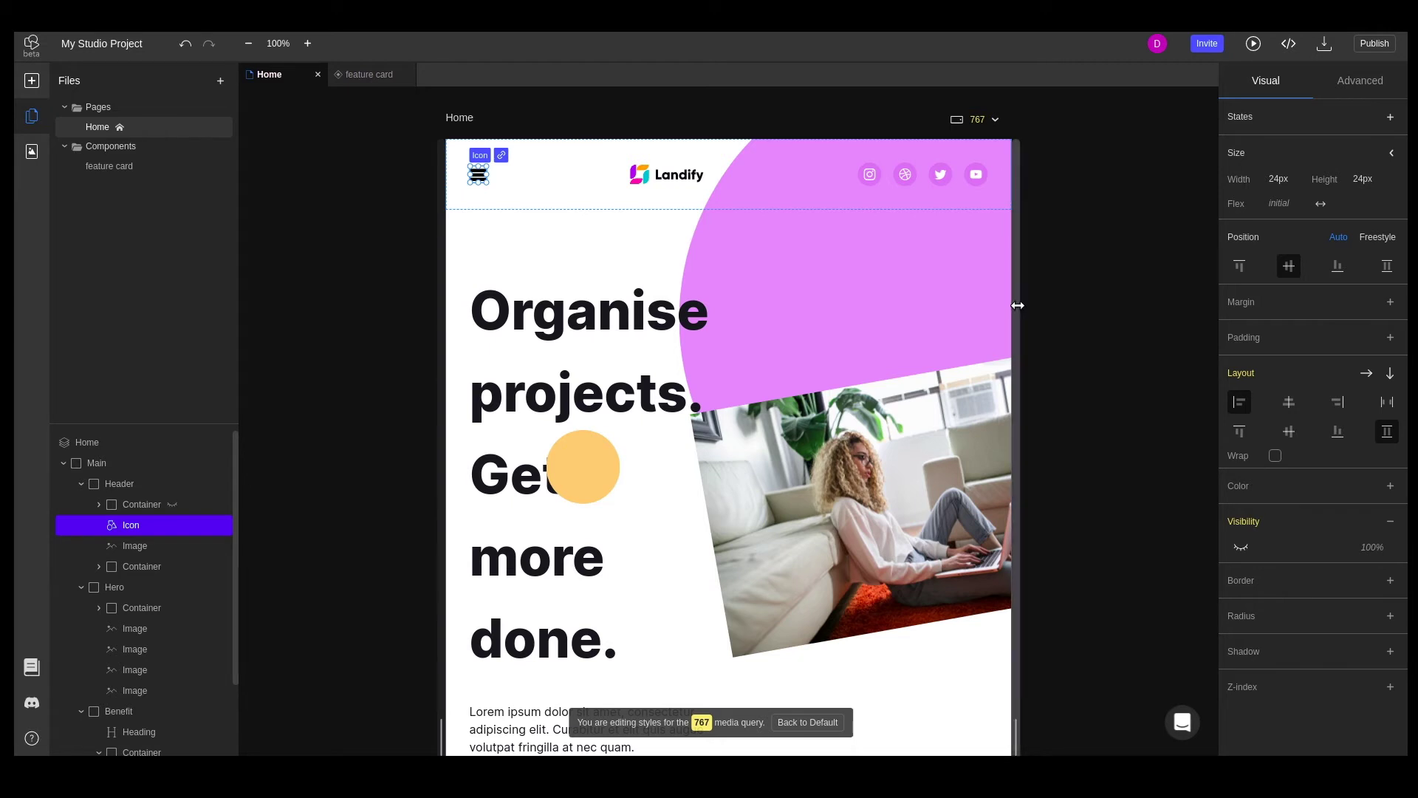
Widen the canvas preview, then switch editing to the 991 breakpoint.
{"action": "left_click_drag", "start_coordinate": [1026, 311], "coordinate": [1128, 293]}
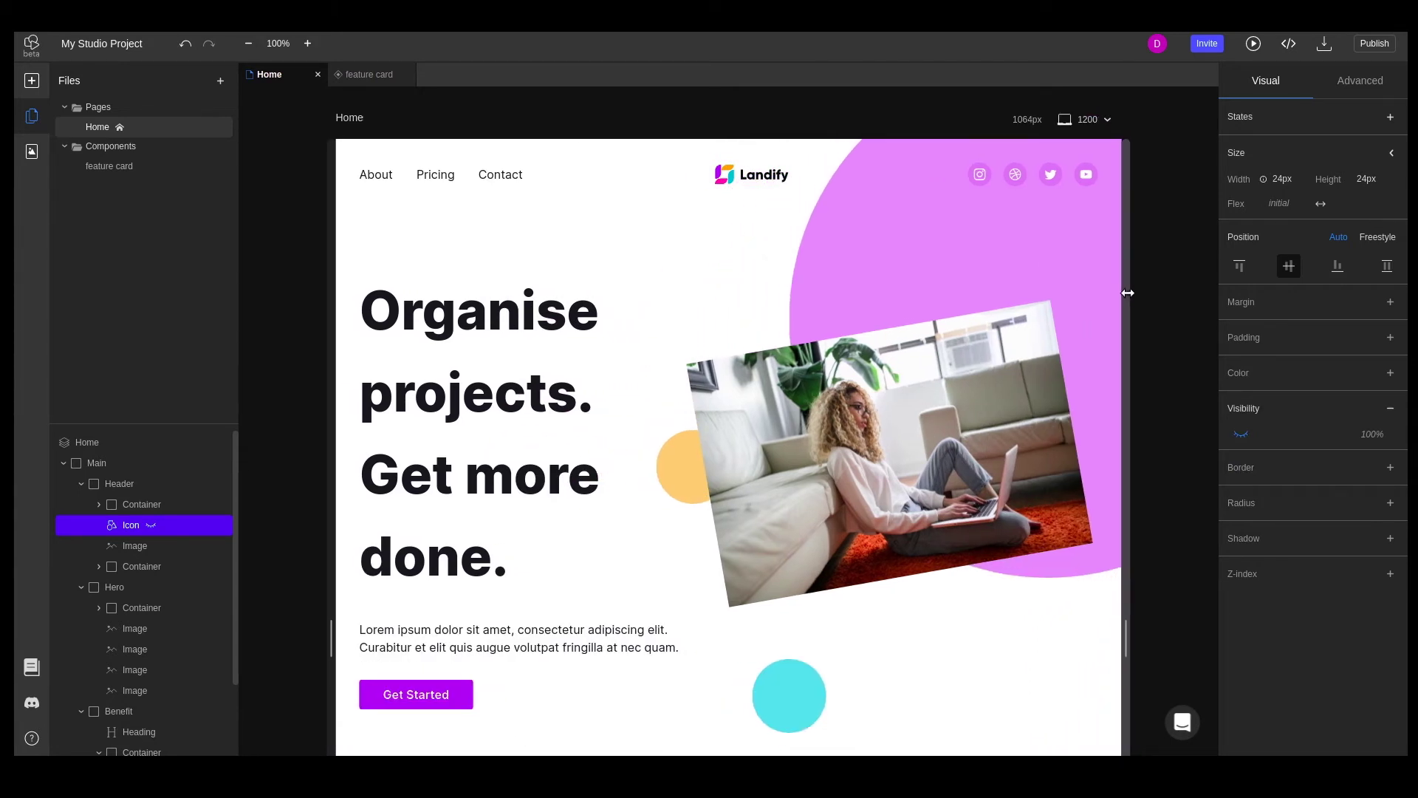
{"action": "left_click", "coordinate": [1093, 118]}
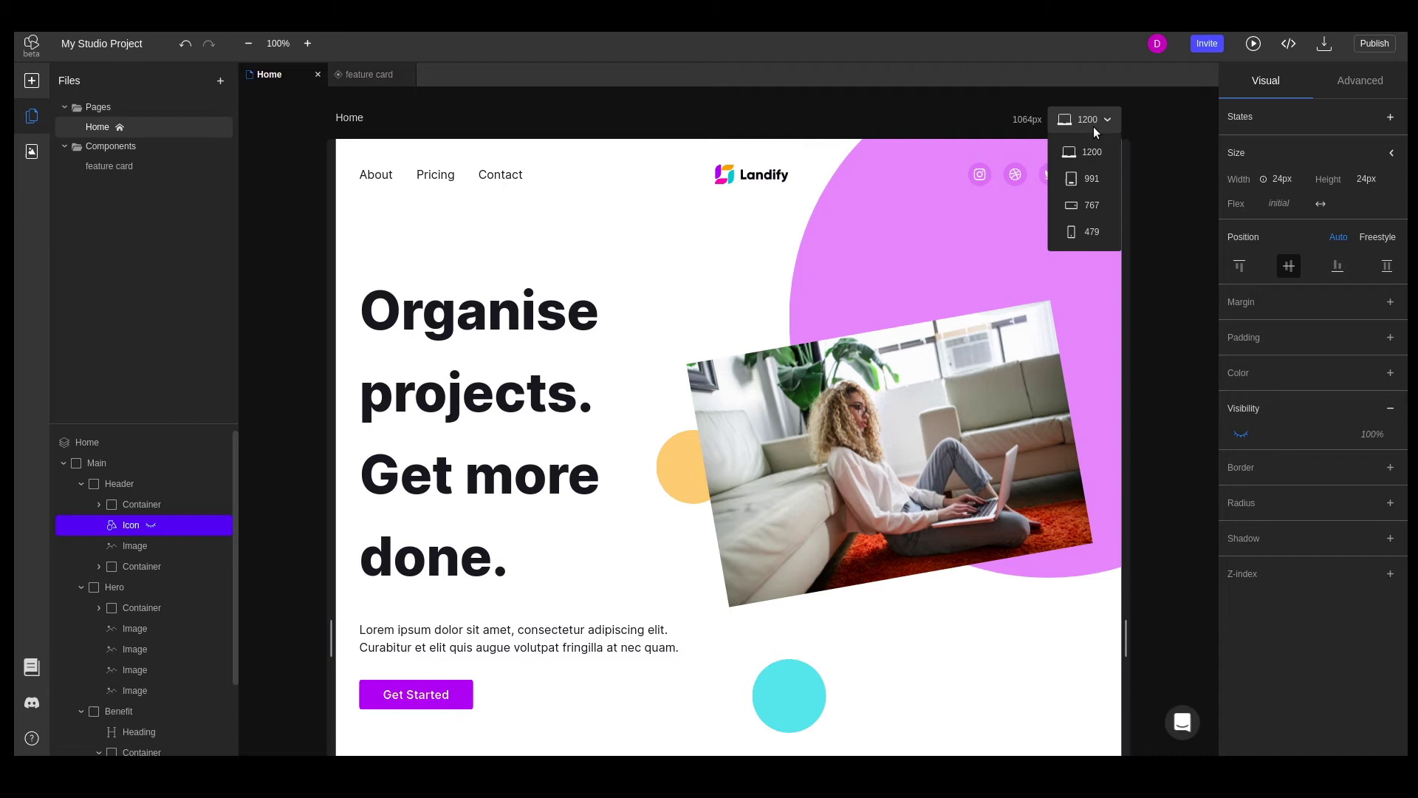
{"action": "left_click", "coordinate": [1094, 175]}
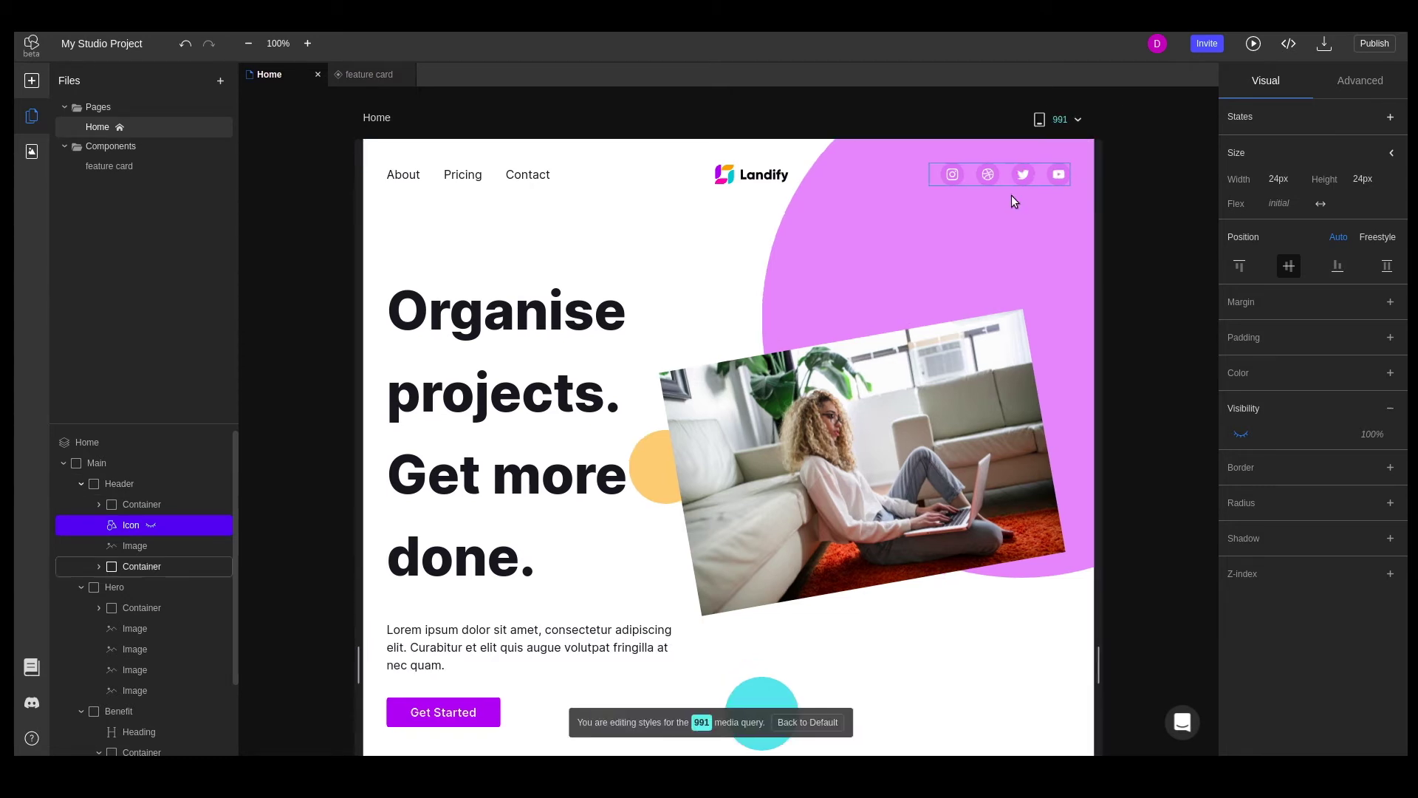
Set the Hero section's layout direction to column.
{"action": "left_click", "coordinate": [170, 508]}
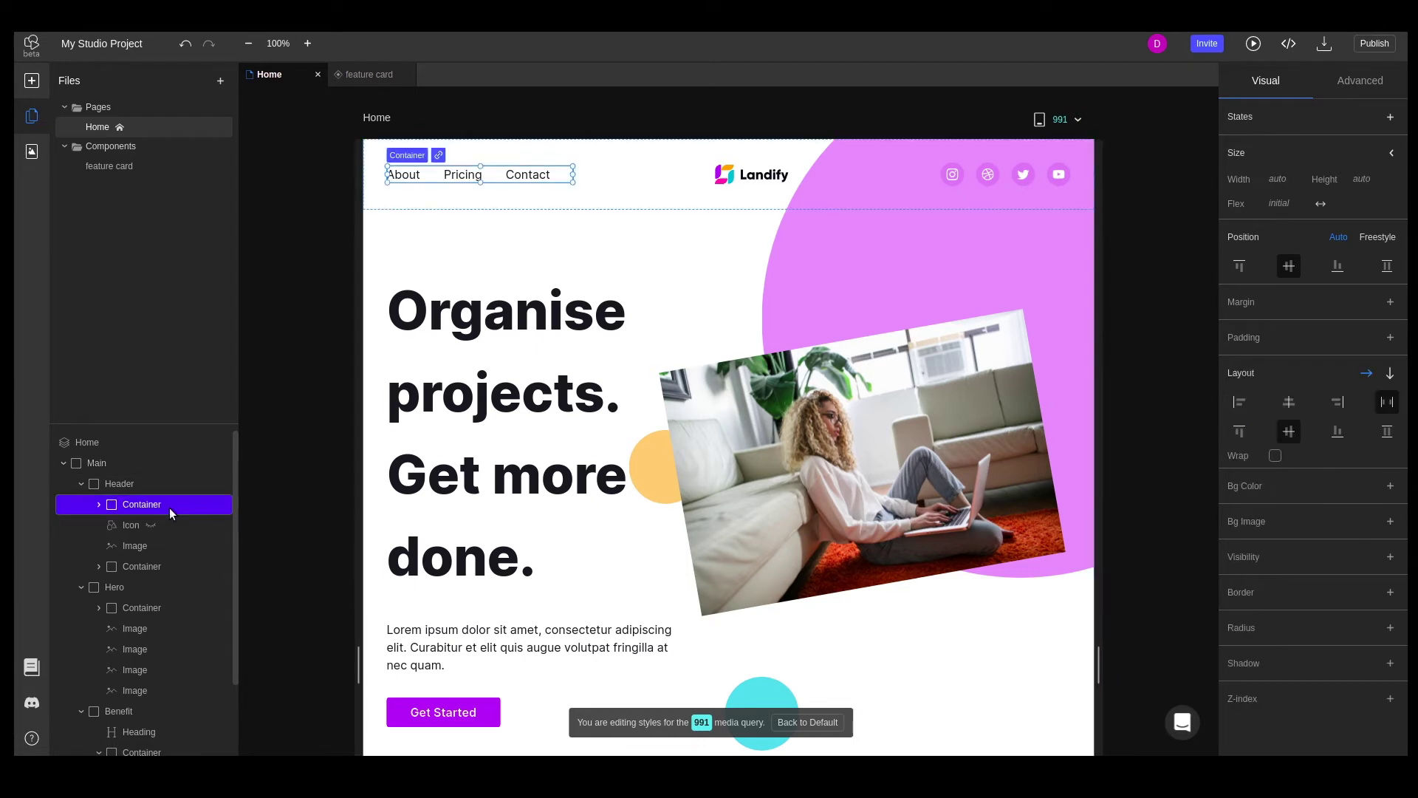
{"action": "left_click", "coordinate": [160, 586]}
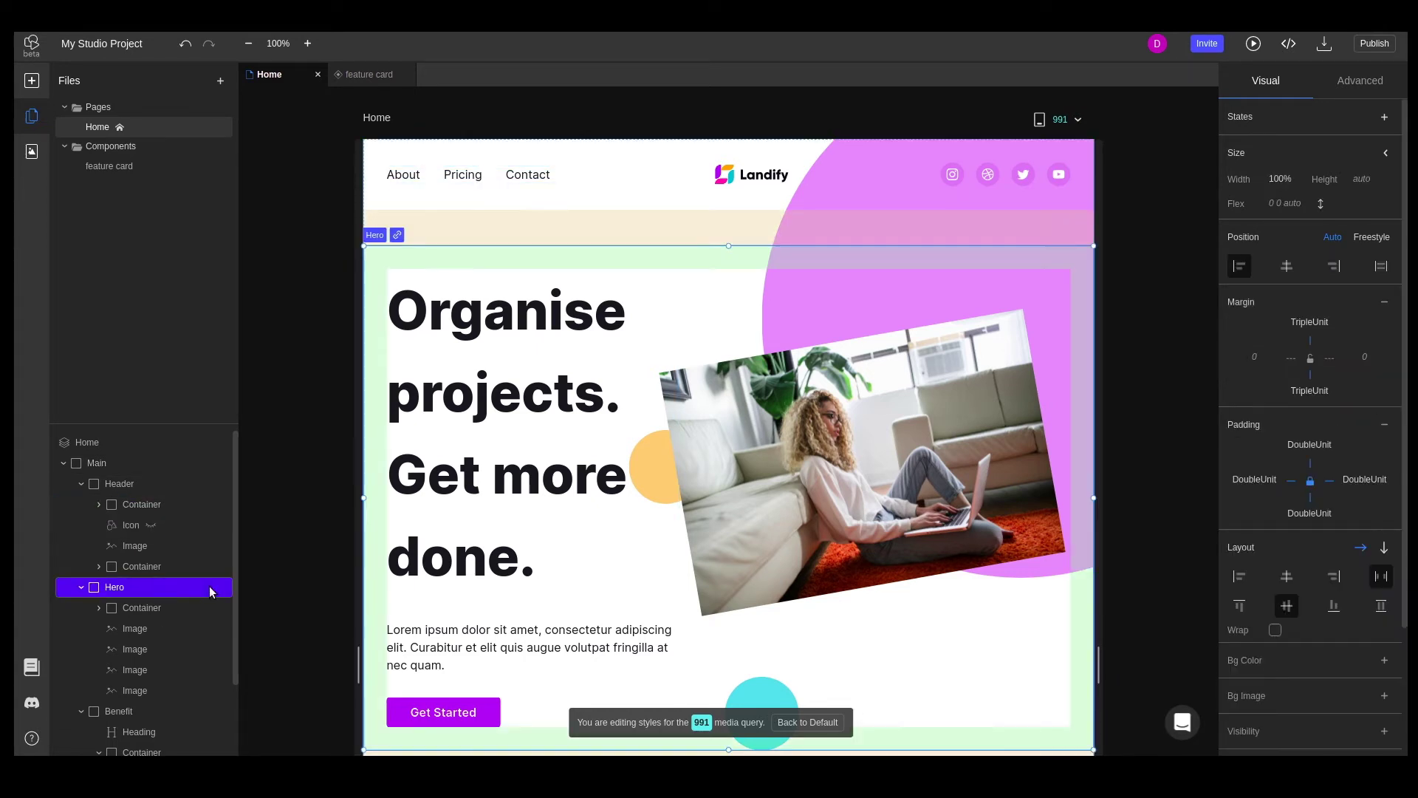
{"action": "left_click", "coordinate": [1384, 548]}
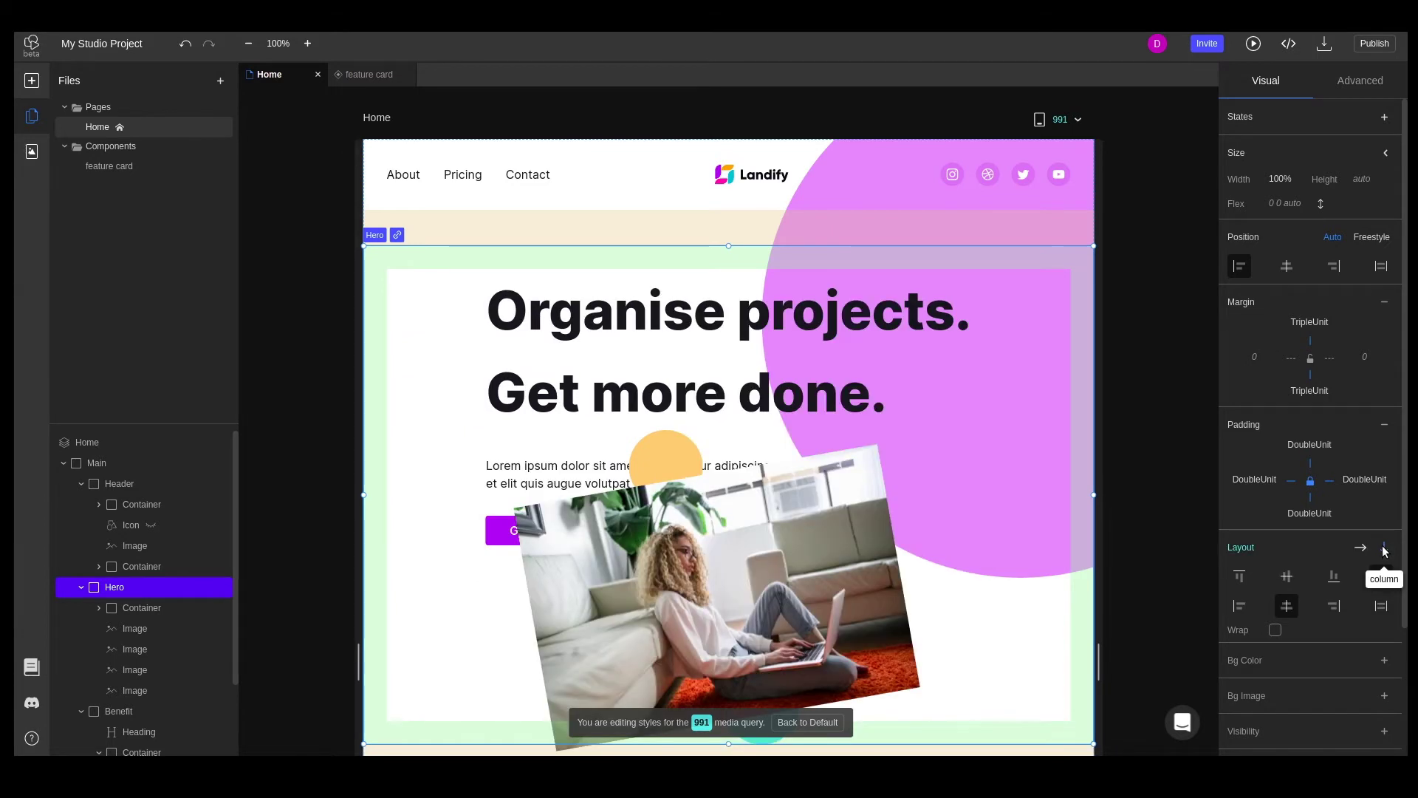
Center the hero container's items and center-align the heading and Lorem ipsum paragraph text.
{"action": "left_click", "coordinate": [153, 615]}
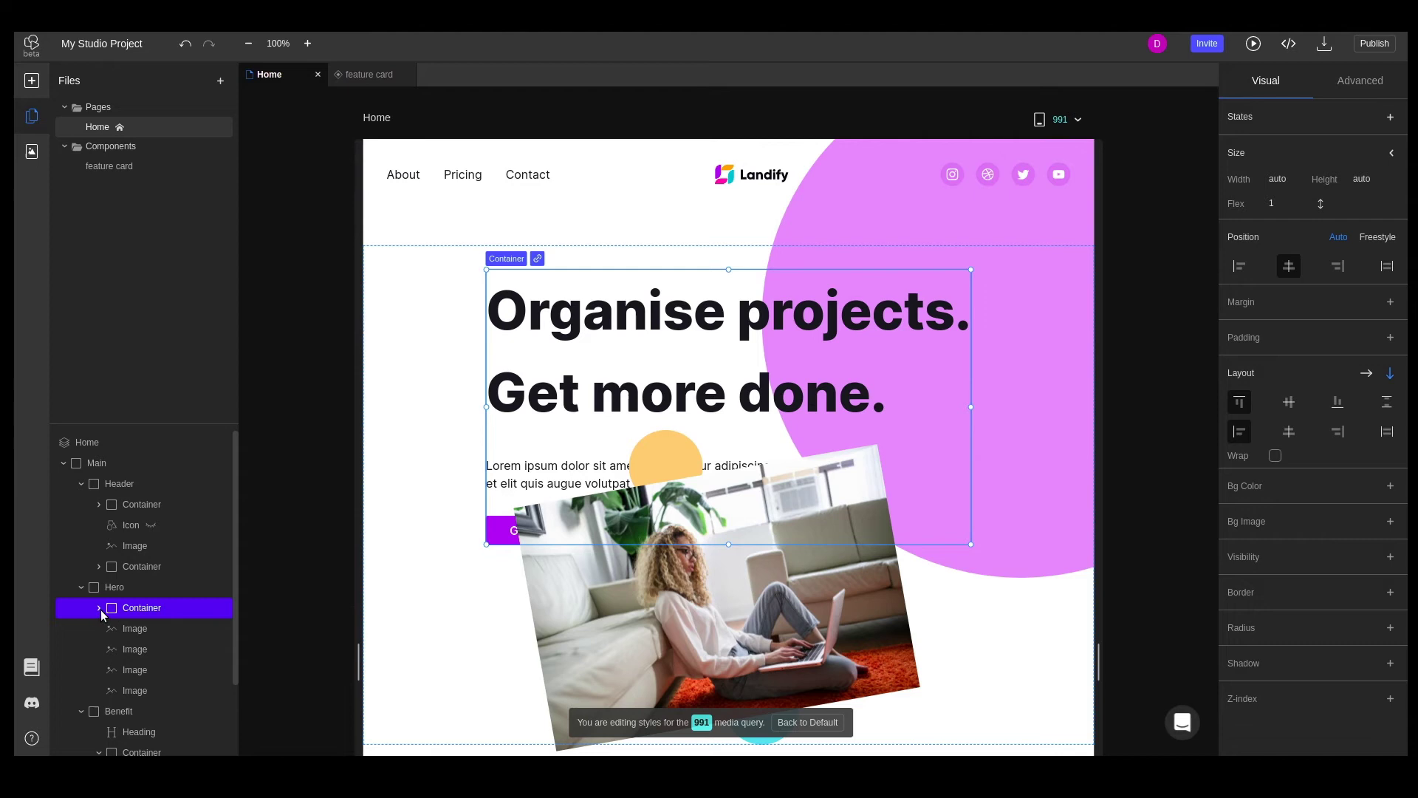
{"action": "left_click", "coordinate": [99, 608]}
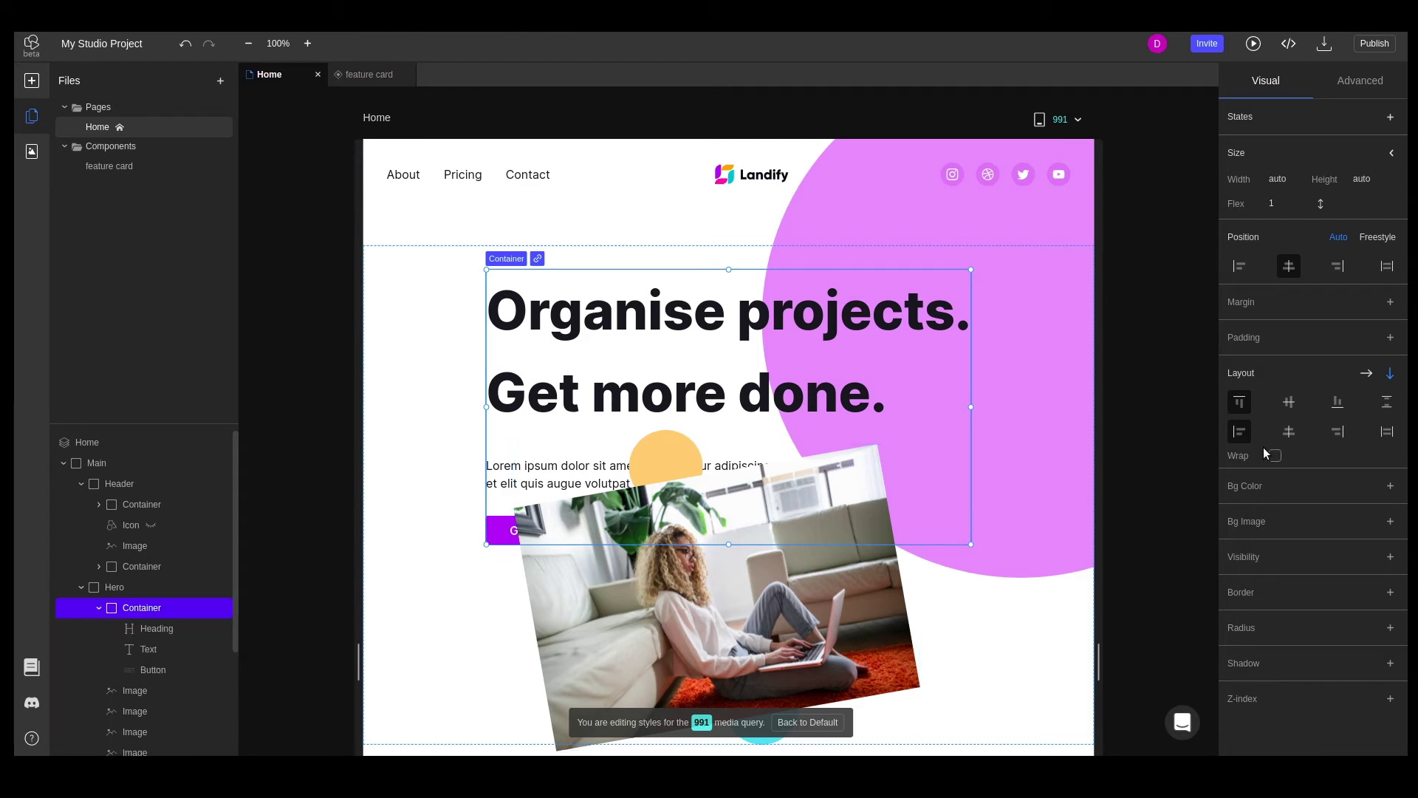
{"action": "left_click", "coordinate": [1289, 432]}
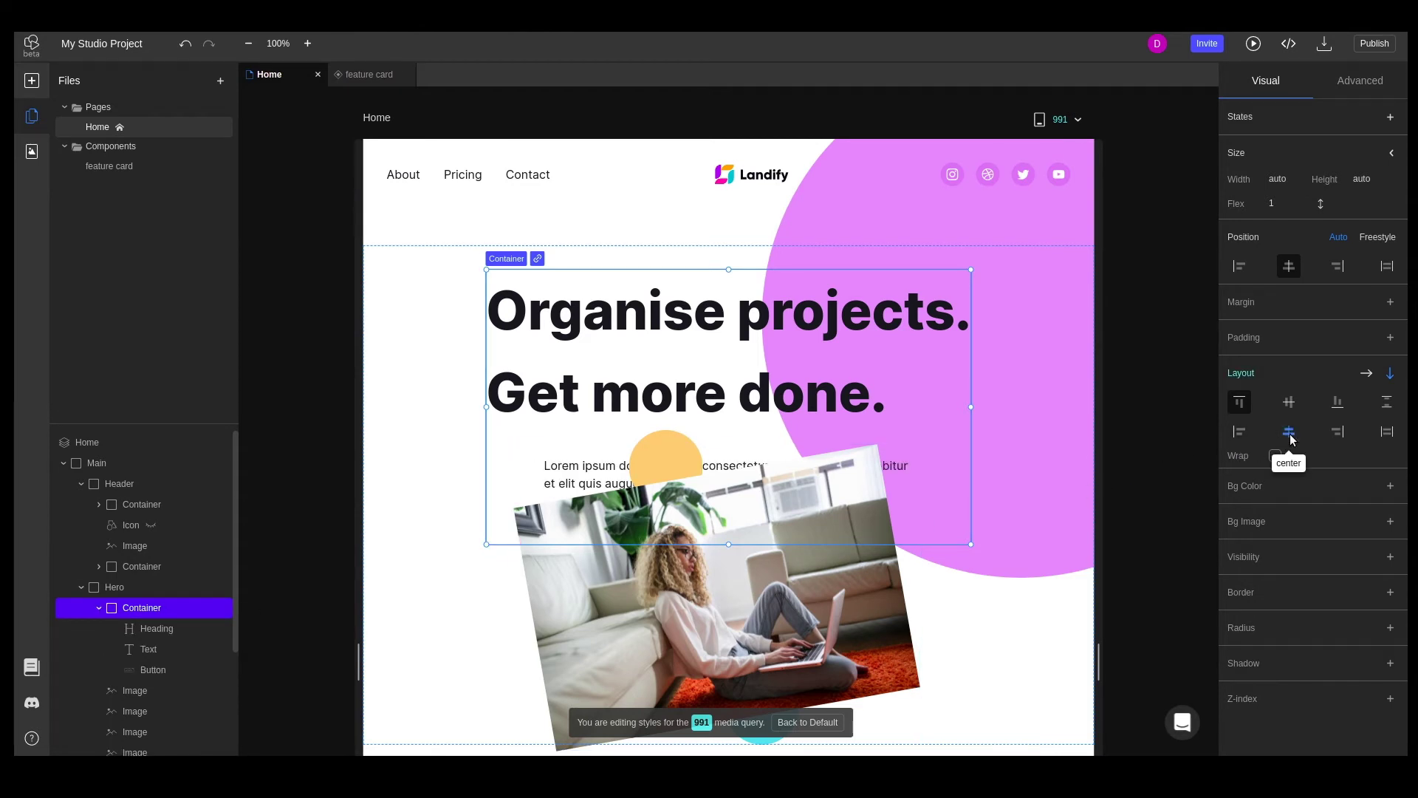
{"action": "left_click", "coordinate": [157, 629]}
{"action": "left_click", "coordinate": [1263, 497]}
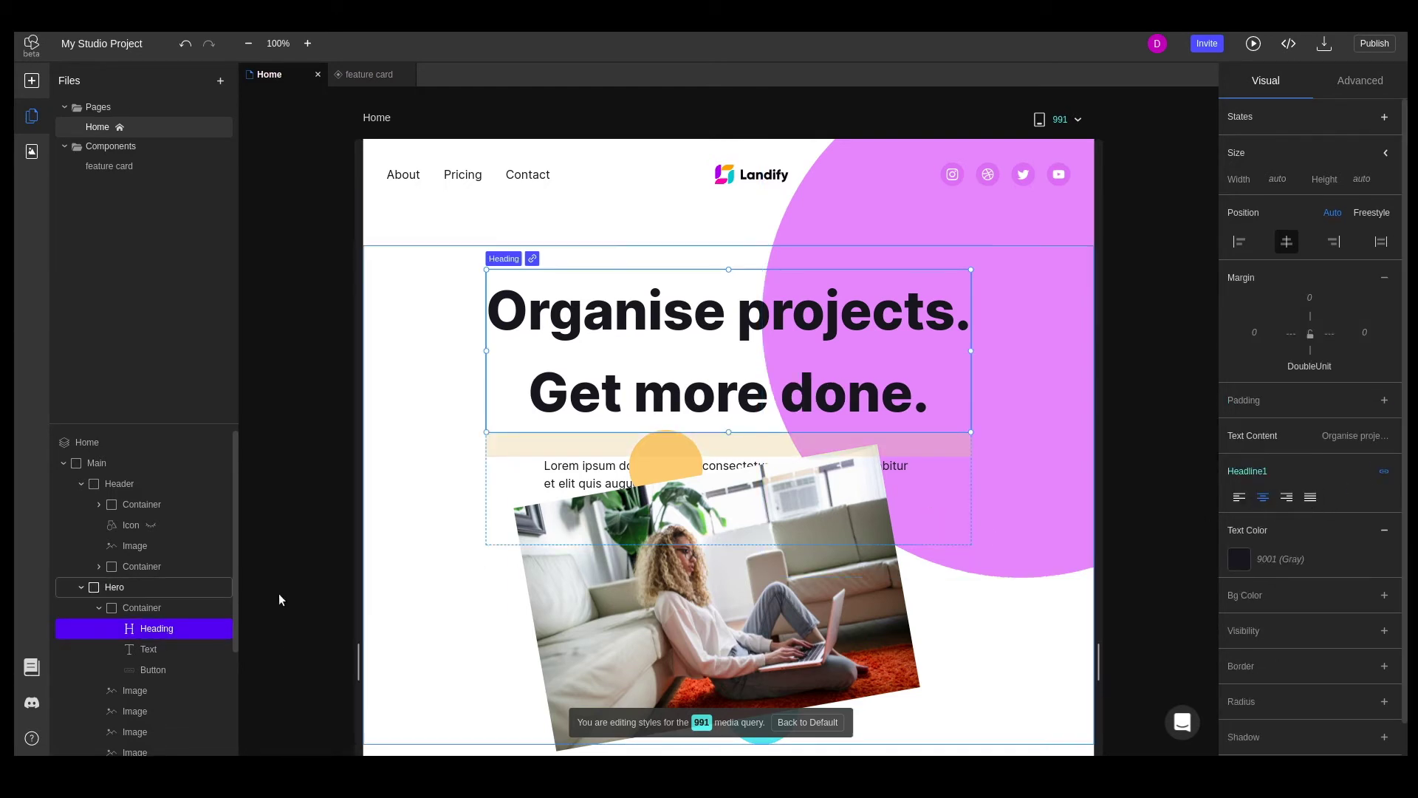
{"action": "left_click", "coordinate": [150, 650]}
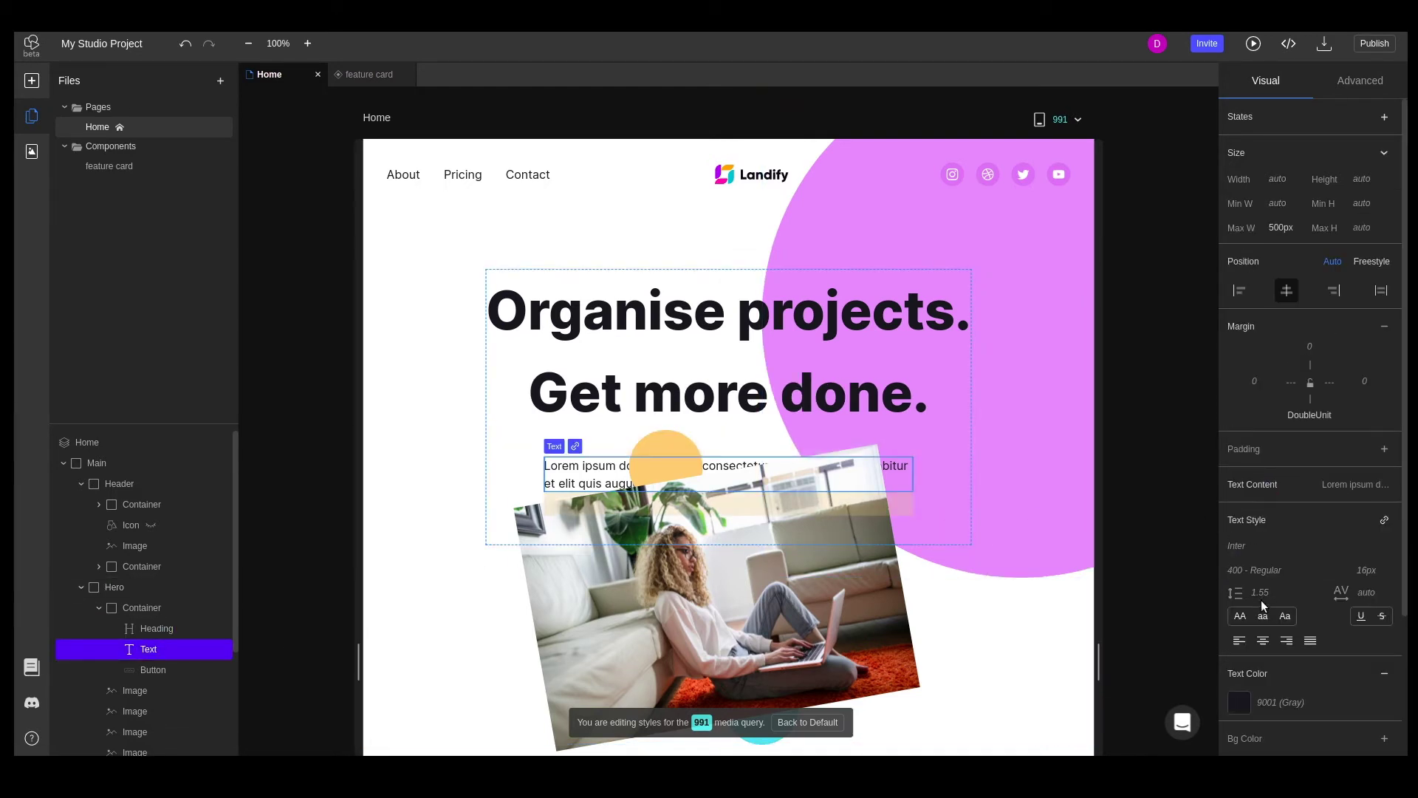
{"action": "left_click", "coordinate": [1263, 641]}
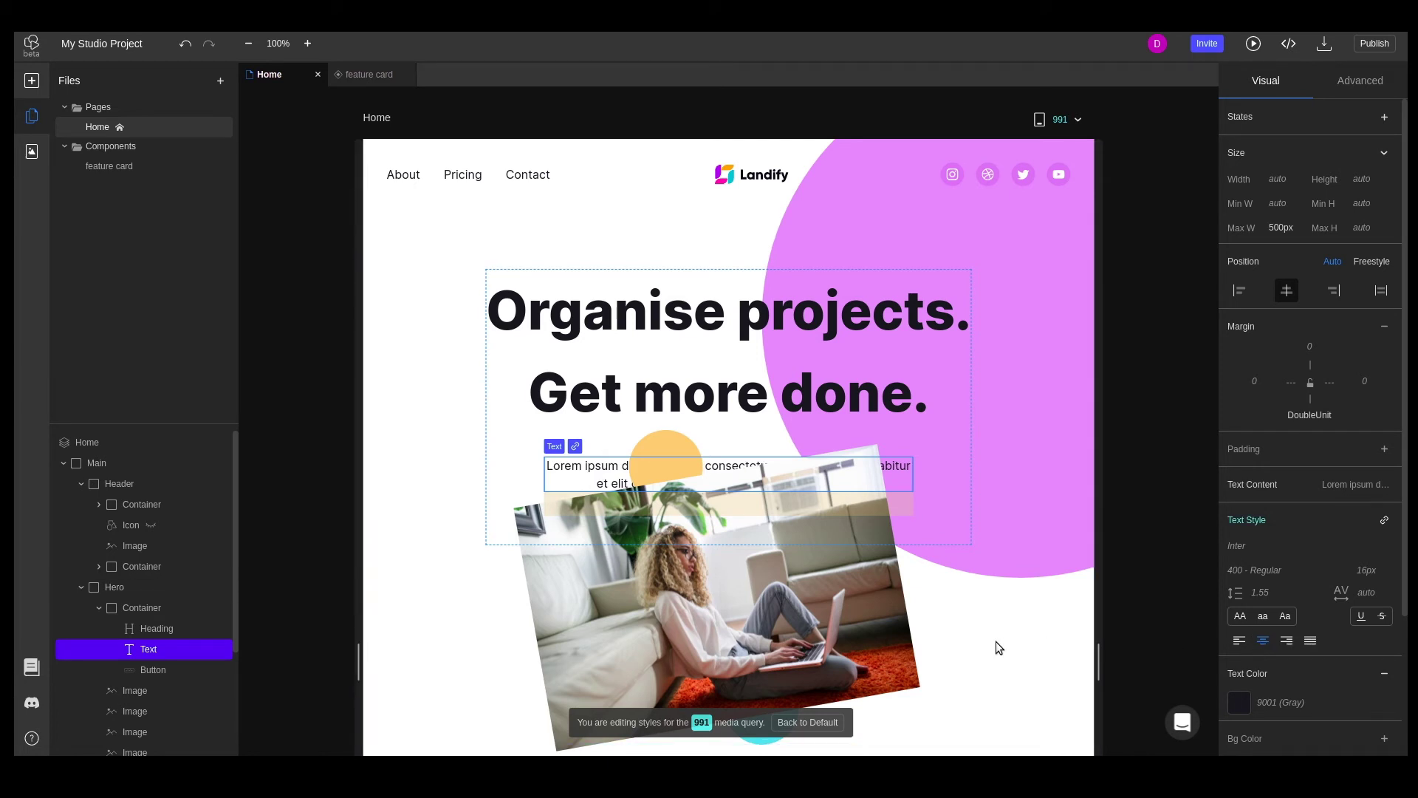
Give the hero photo 80% width, a TripleUnit top margin and no right margin.
{"action": "left_click", "coordinate": [827, 619]}
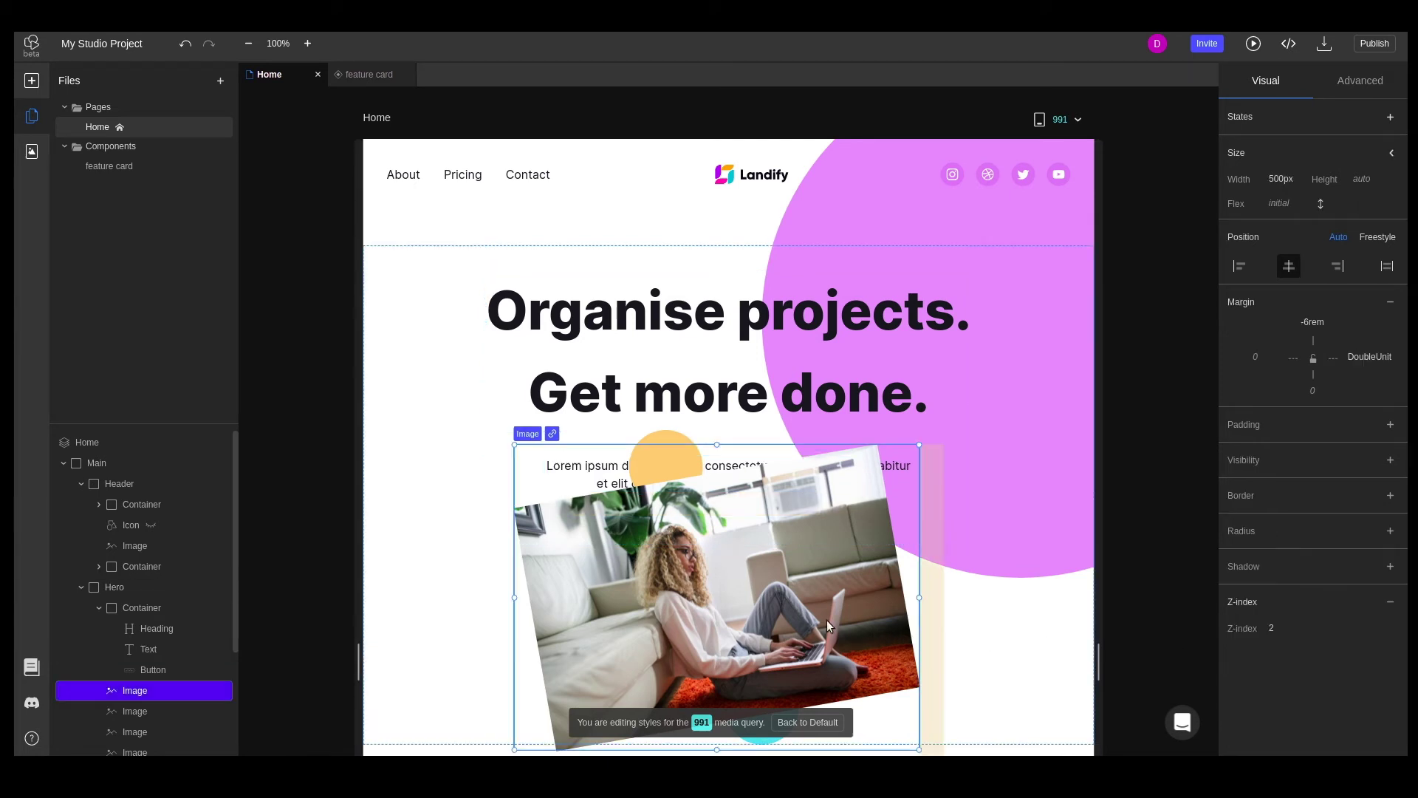
{"action": "left_click", "coordinate": [1275, 178]}
{"action": "type", "text": "80"}
{"action": "left_click", "coordinate": [1315, 321]}
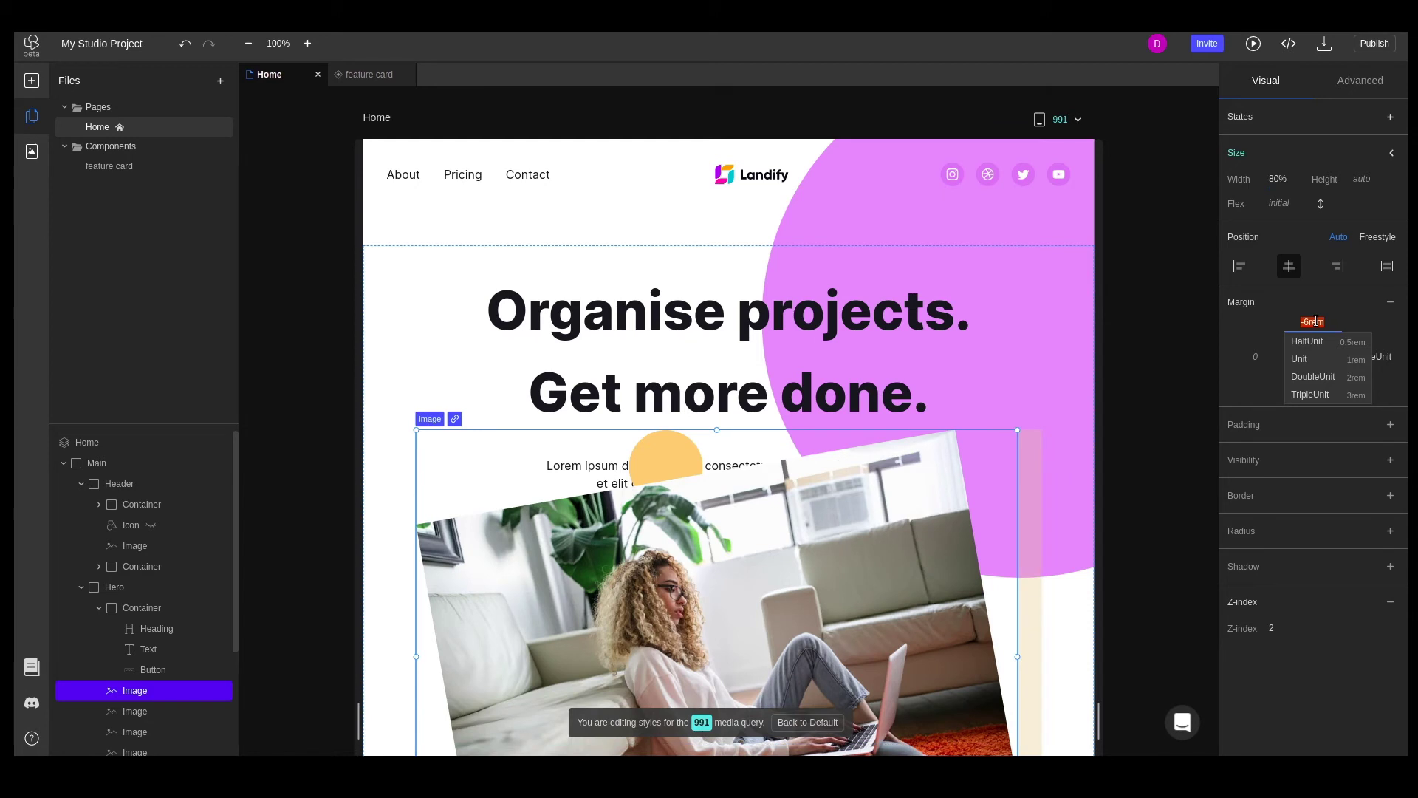
{"action": "left_click", "coordinate": [1313, 390]}
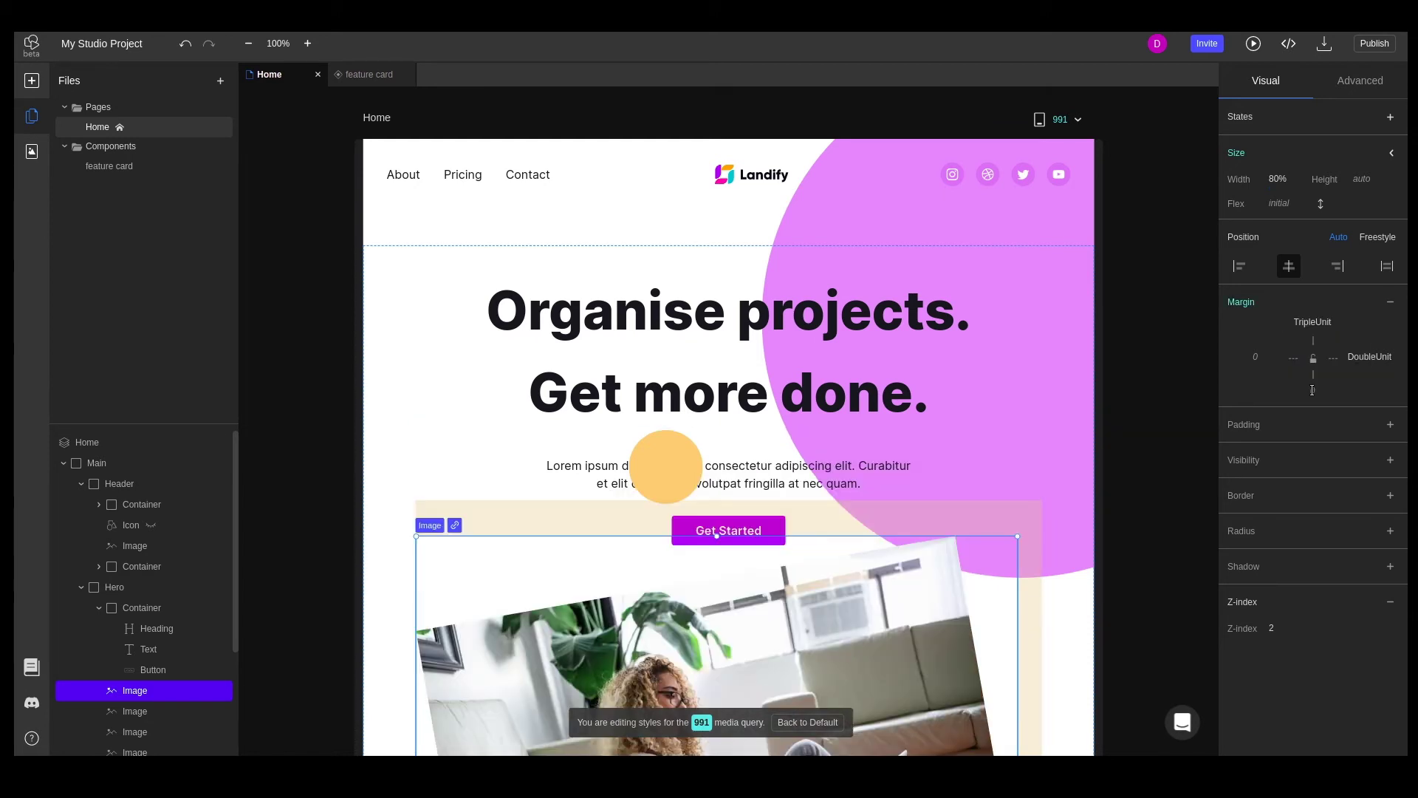
{"action": "left_click", "coordinate": [1376, 358]}
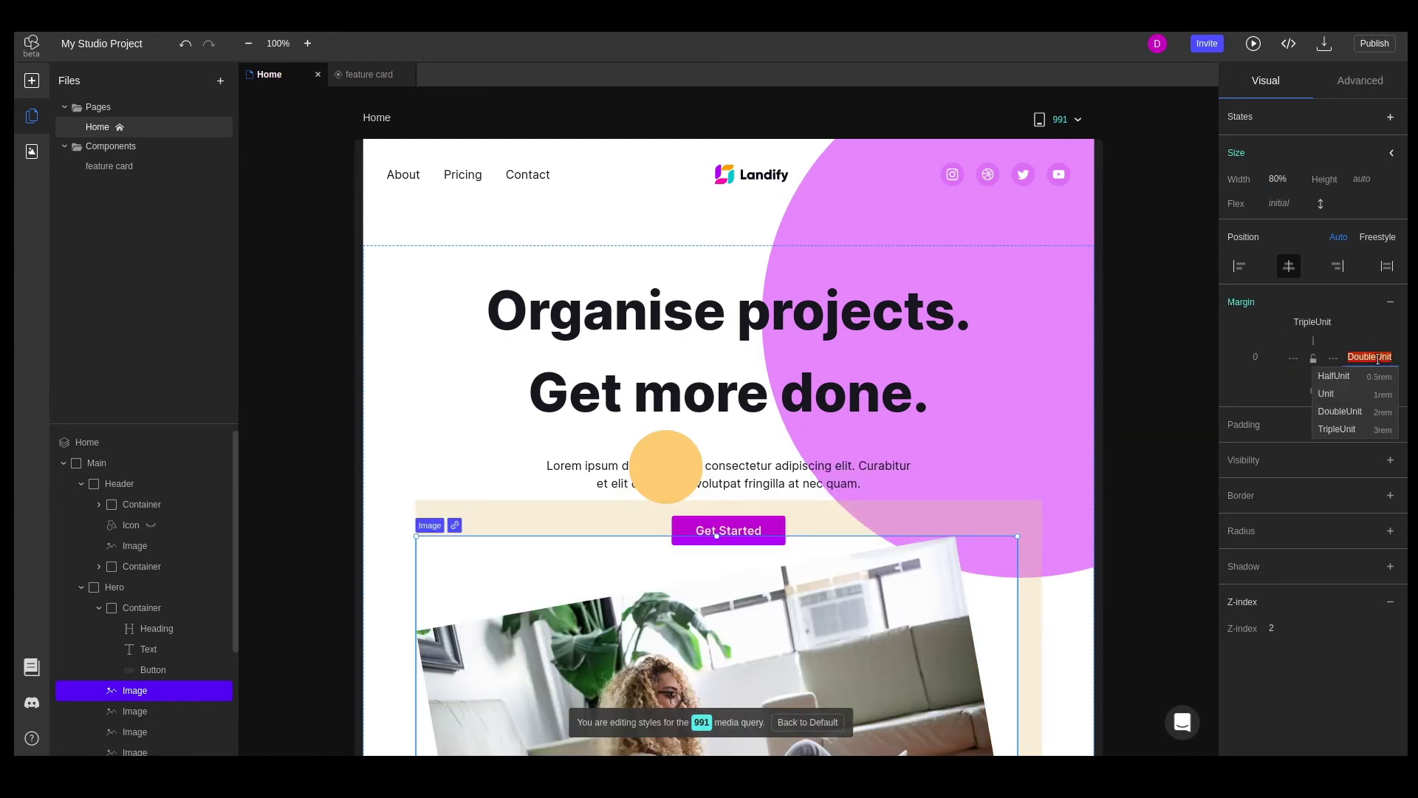
{"action": "key", "text": "BackSpace"}
{"action": "scroll", "coordinate": [977, 440], "scroll_direction": "down", "scroll_amount": 3}
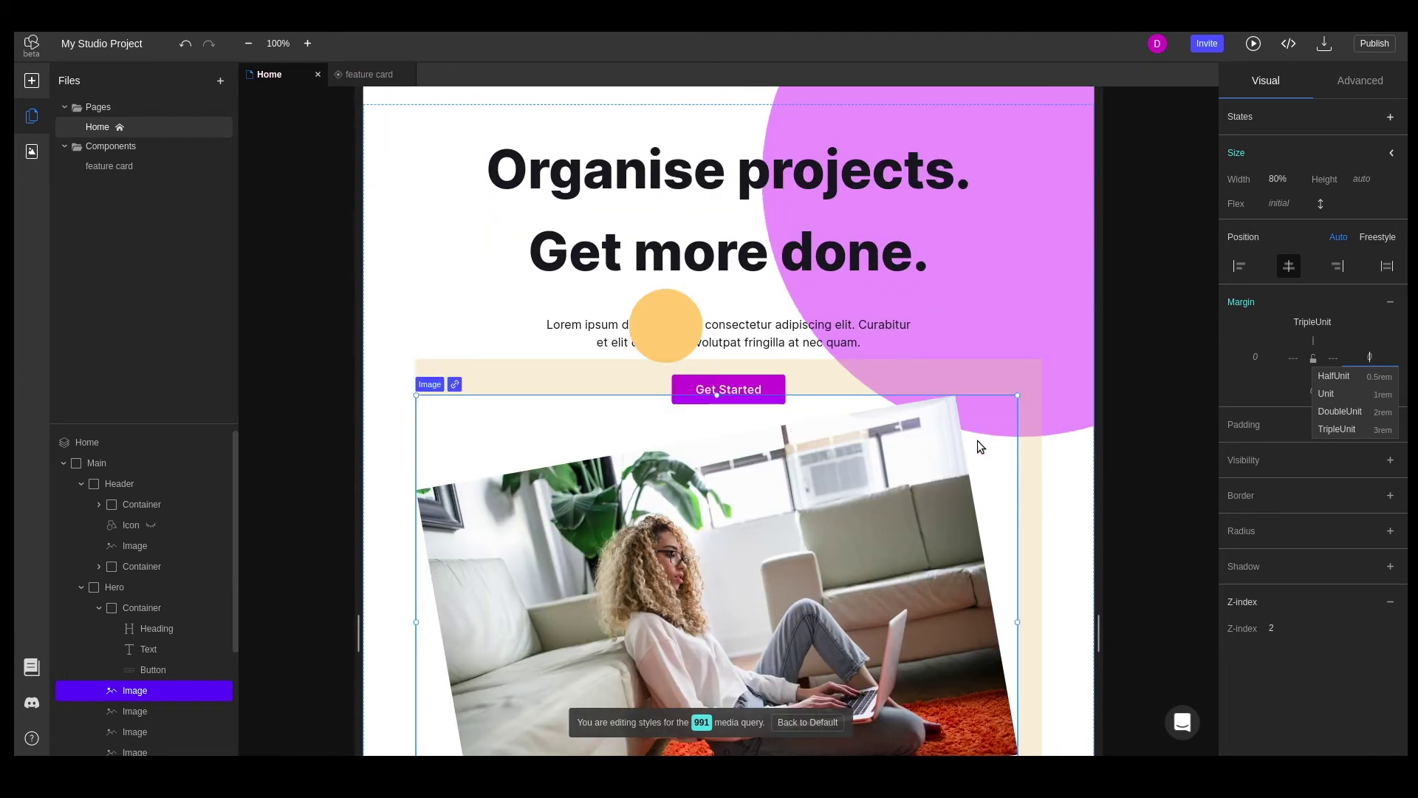
{"action": "scroll", "coordinate": [978, 440], "scroll_direction": "down", "scroll_amount": 2}
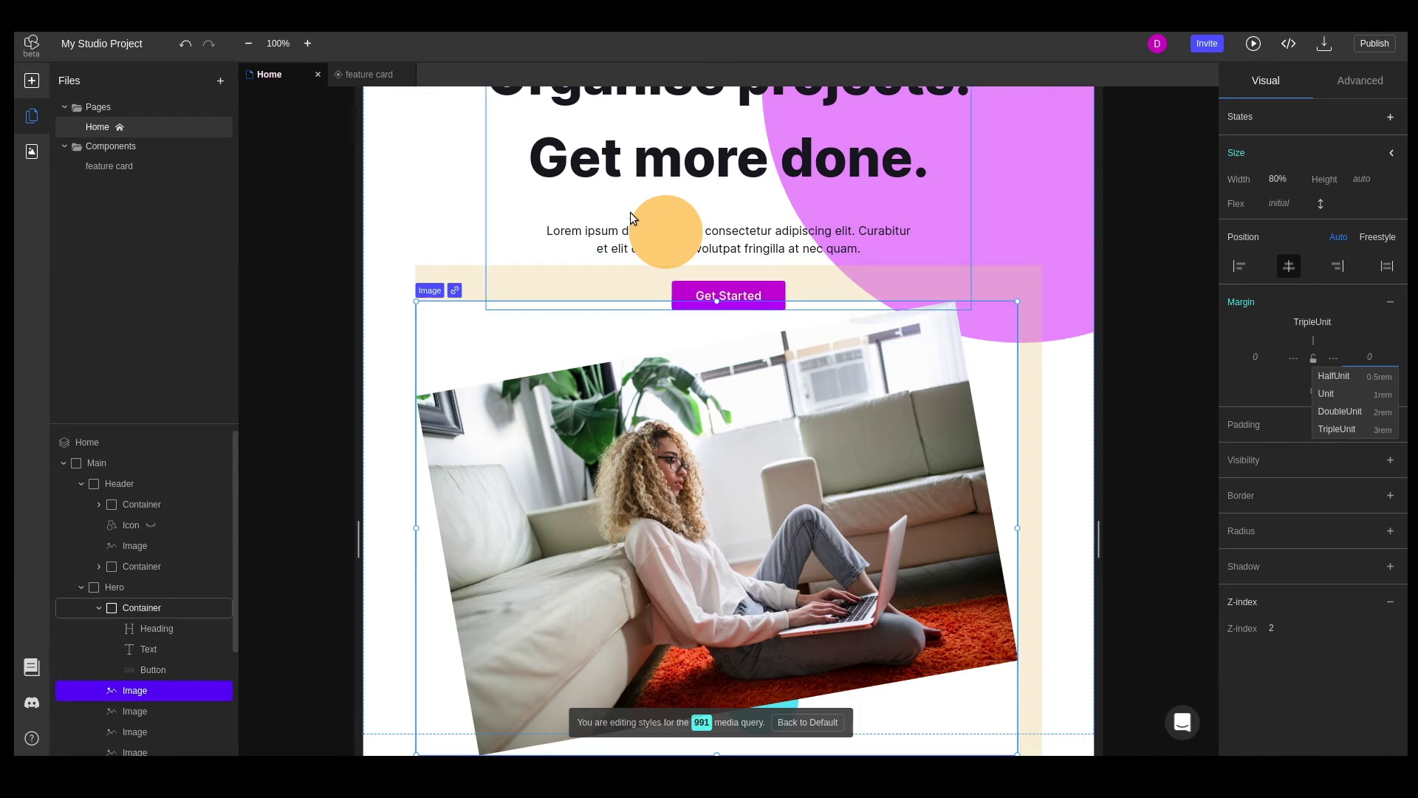
Position the yellow circle with top auto, right auto, bottom 30 and left 10%.
{"action": "left_click", "coordinate": [657, 228]}
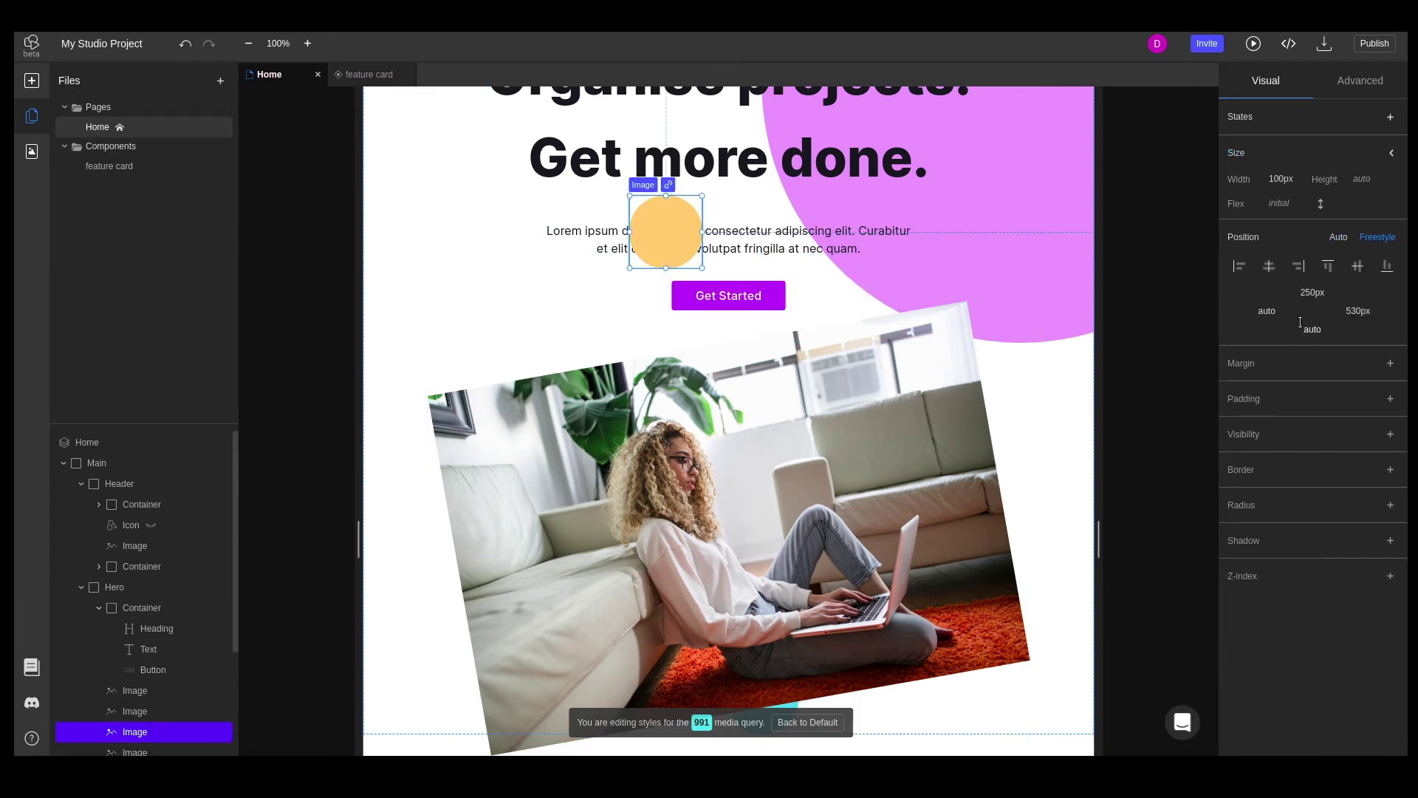
{"action": "left_click", "coordinate": [1312, 293]}
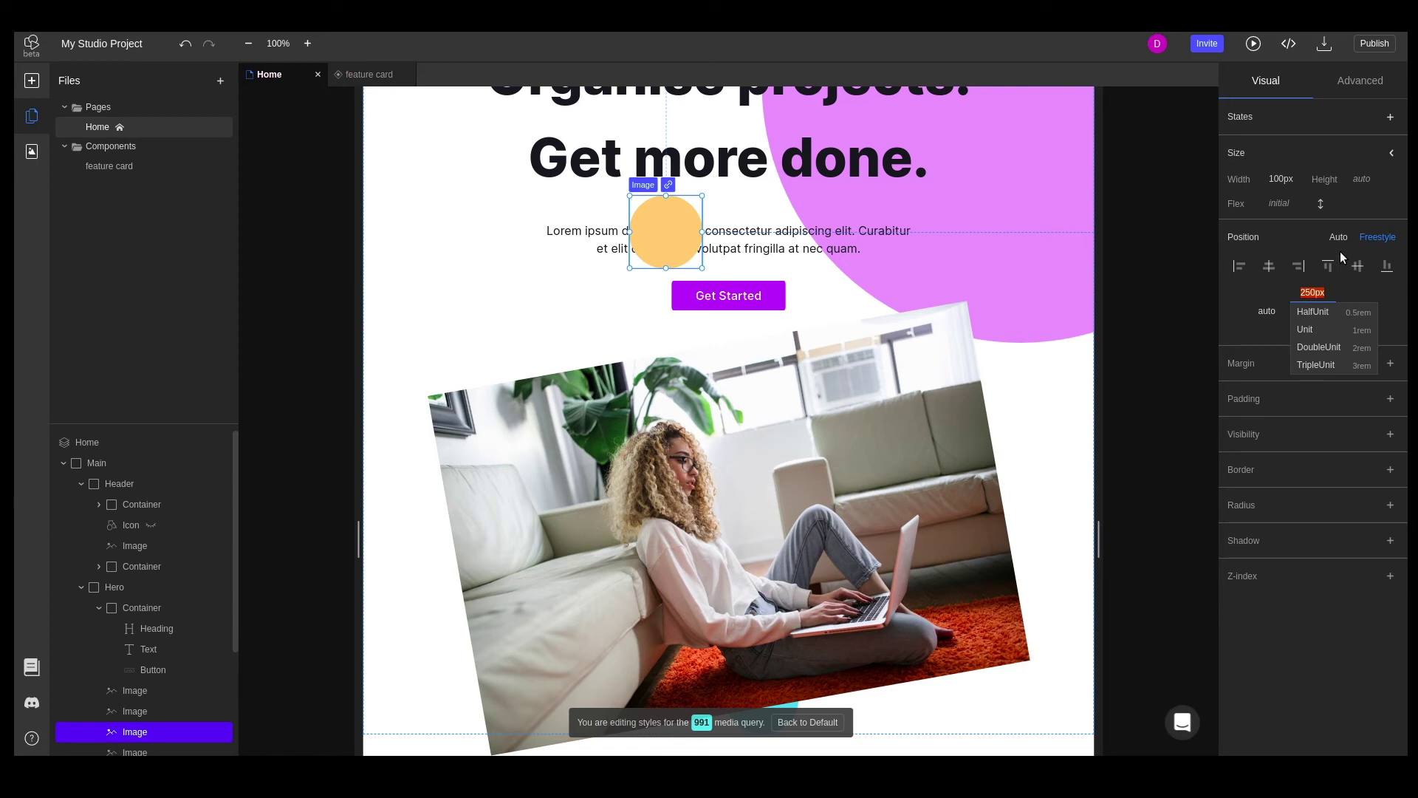
{"action": "type", "text": "auto"}
{"action": "key", "text": "Tab"}
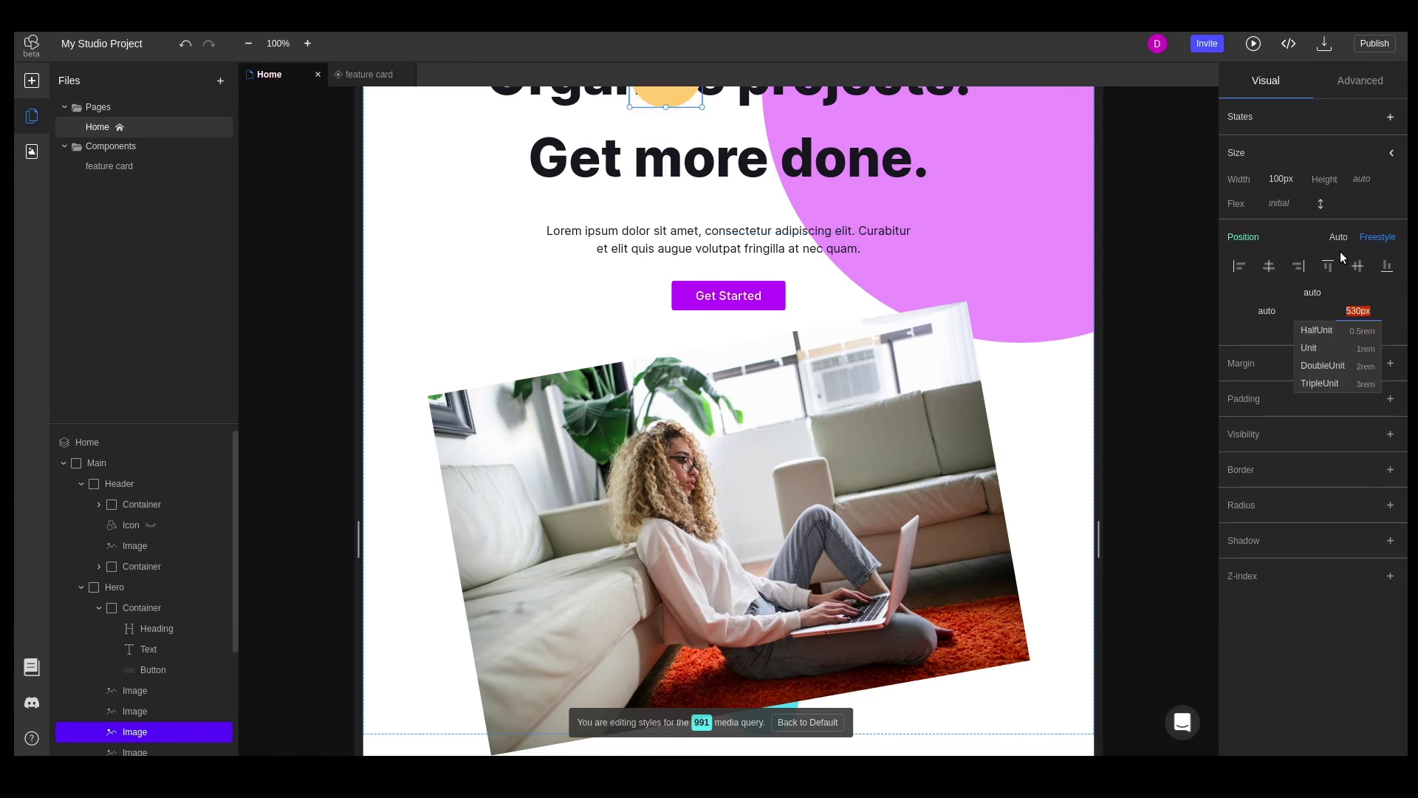
{"action": "type", "text": "auto"}
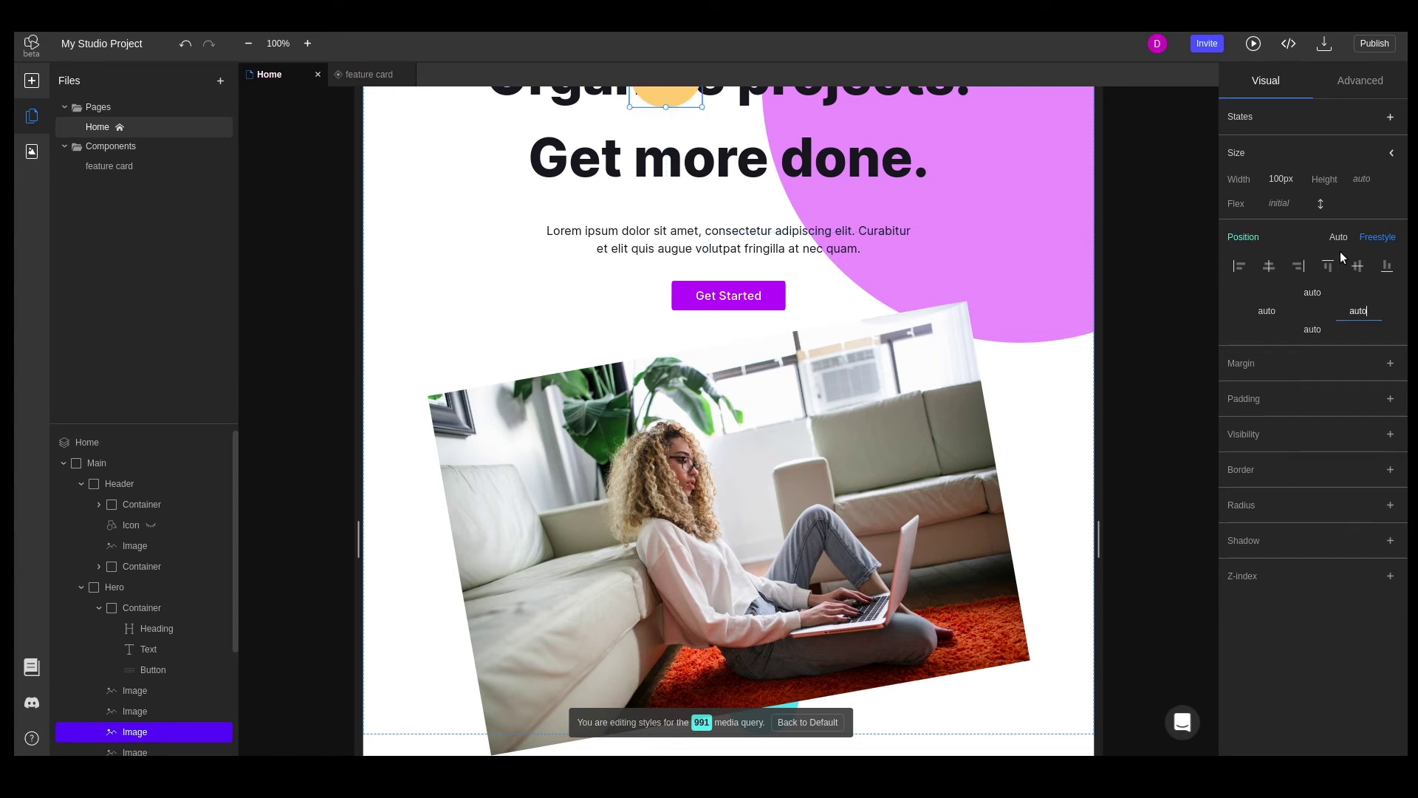
{"action": "key", "text": "Tab"}
{"action": "type", "text": "30"}
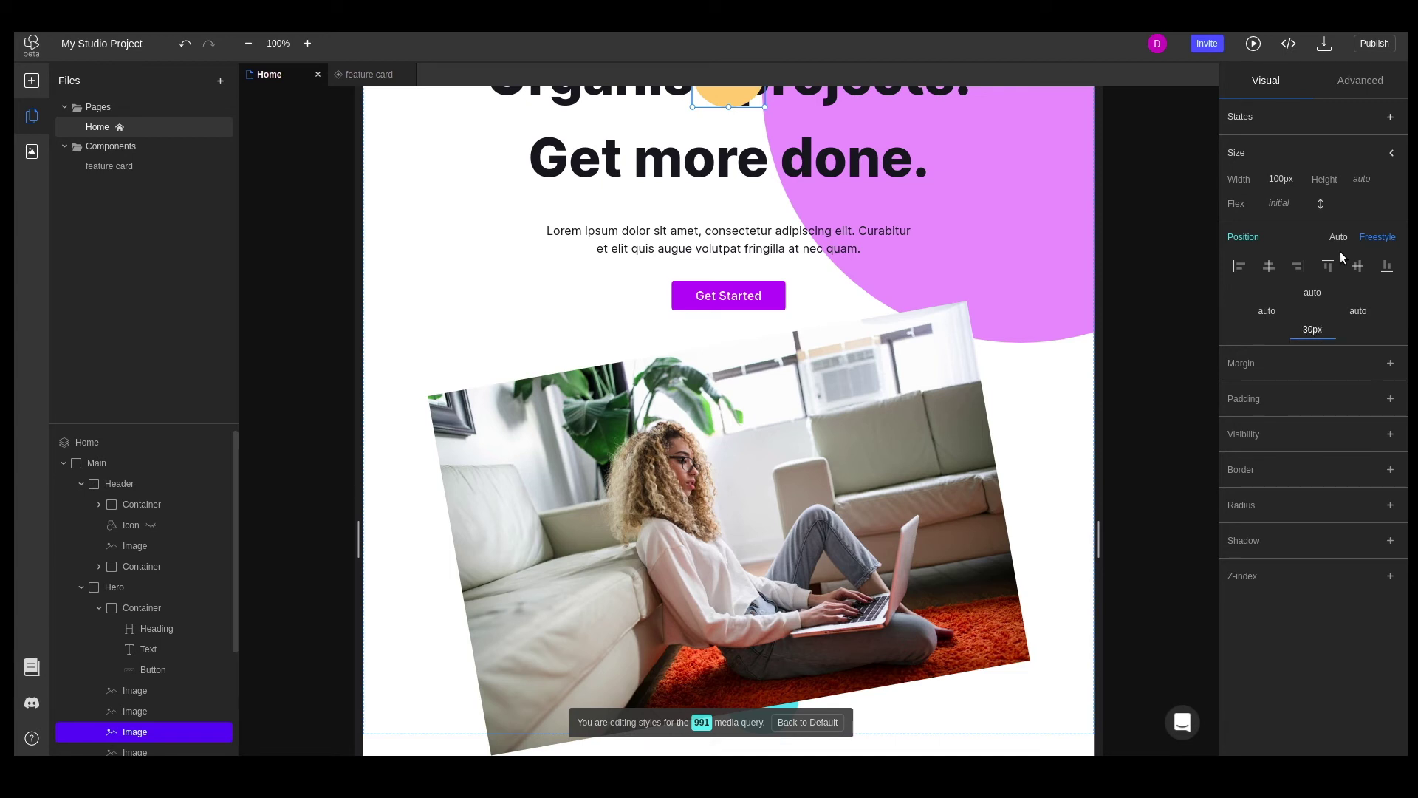
{"action": "key", "text": "Tab"}
{"action": "type", "text": "10%"}
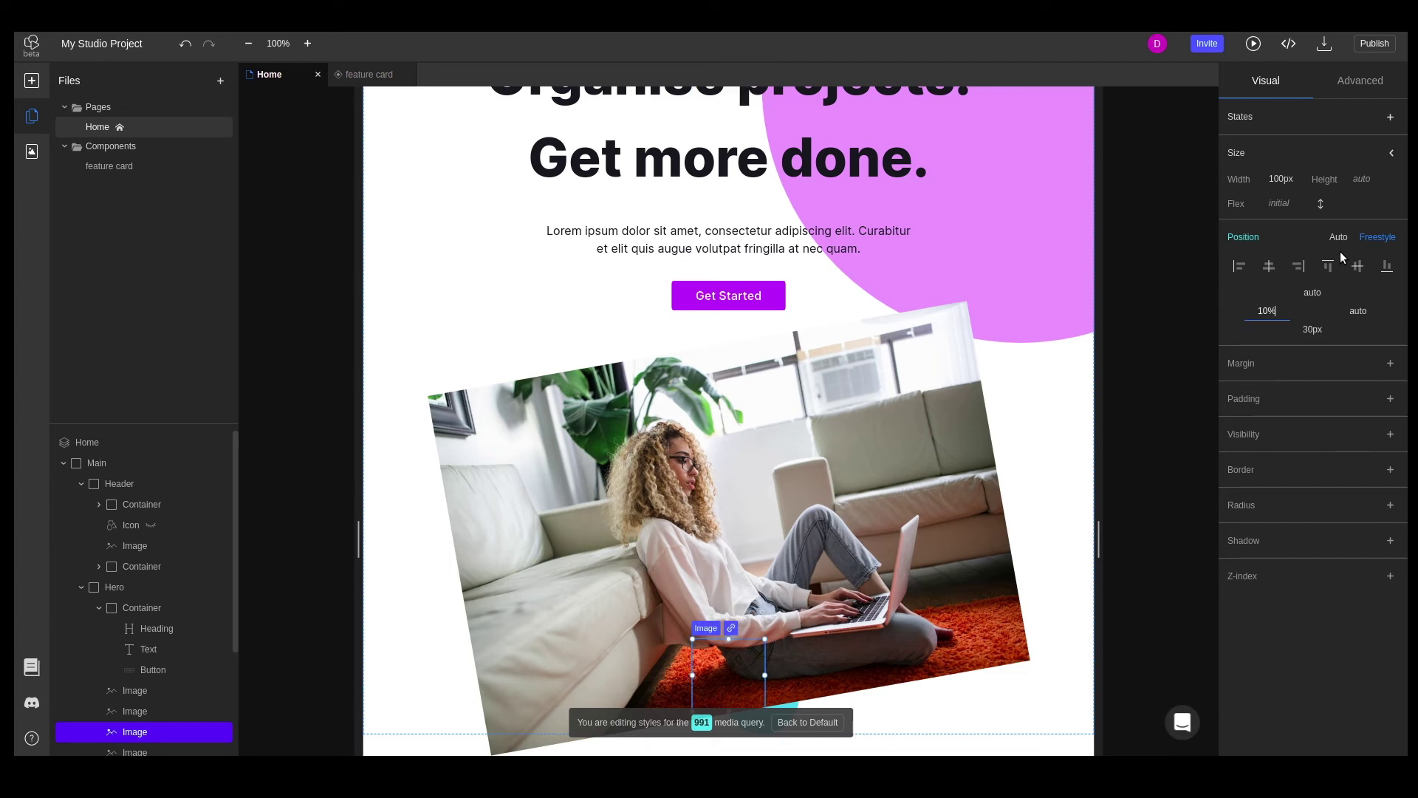
{"action": "key", "text": "Return"}
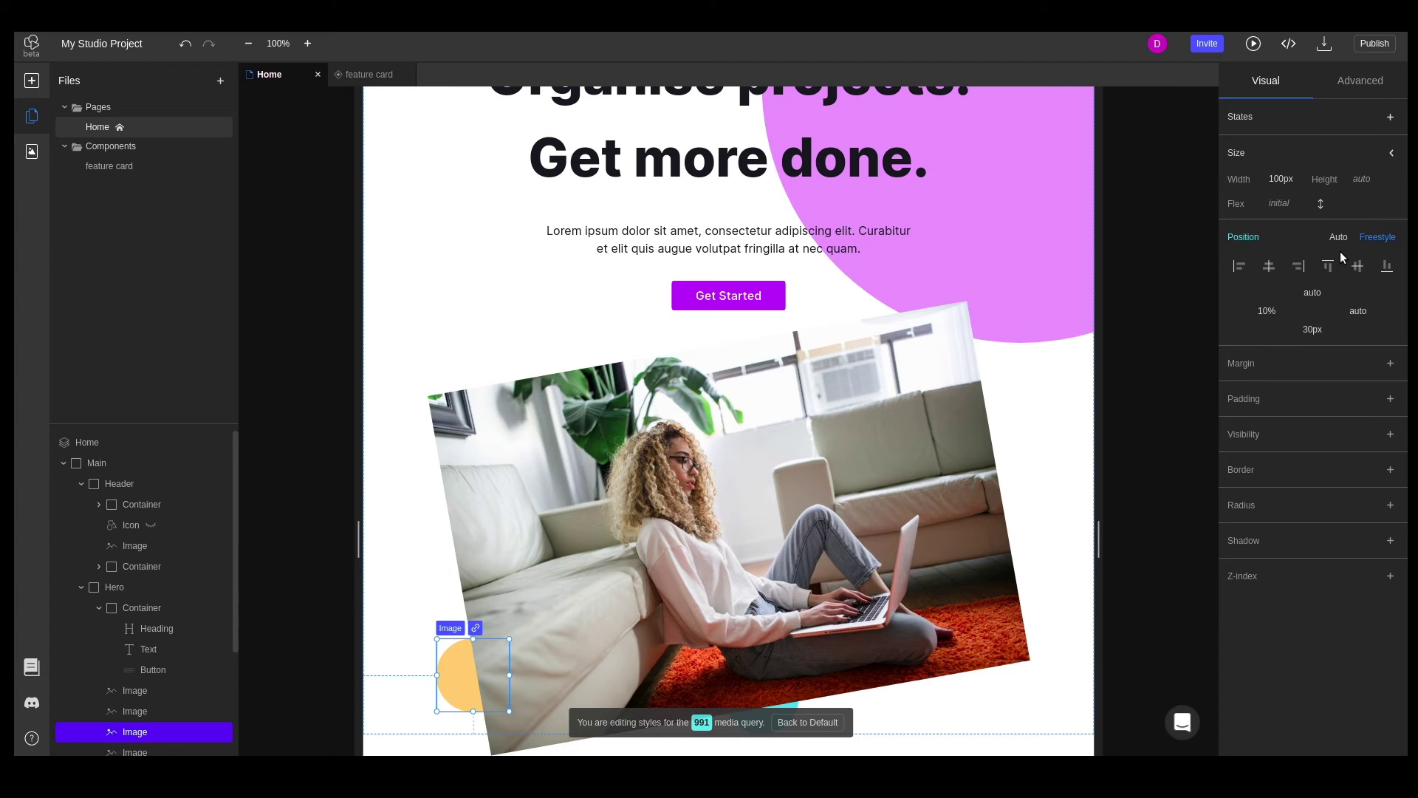
Offset the cyan circle 30% from the right and -30px from the bottom.
{"action": "scroll", "coordinate": [960, 517], "scroll_direction": "down", "scroll_amount": 1}
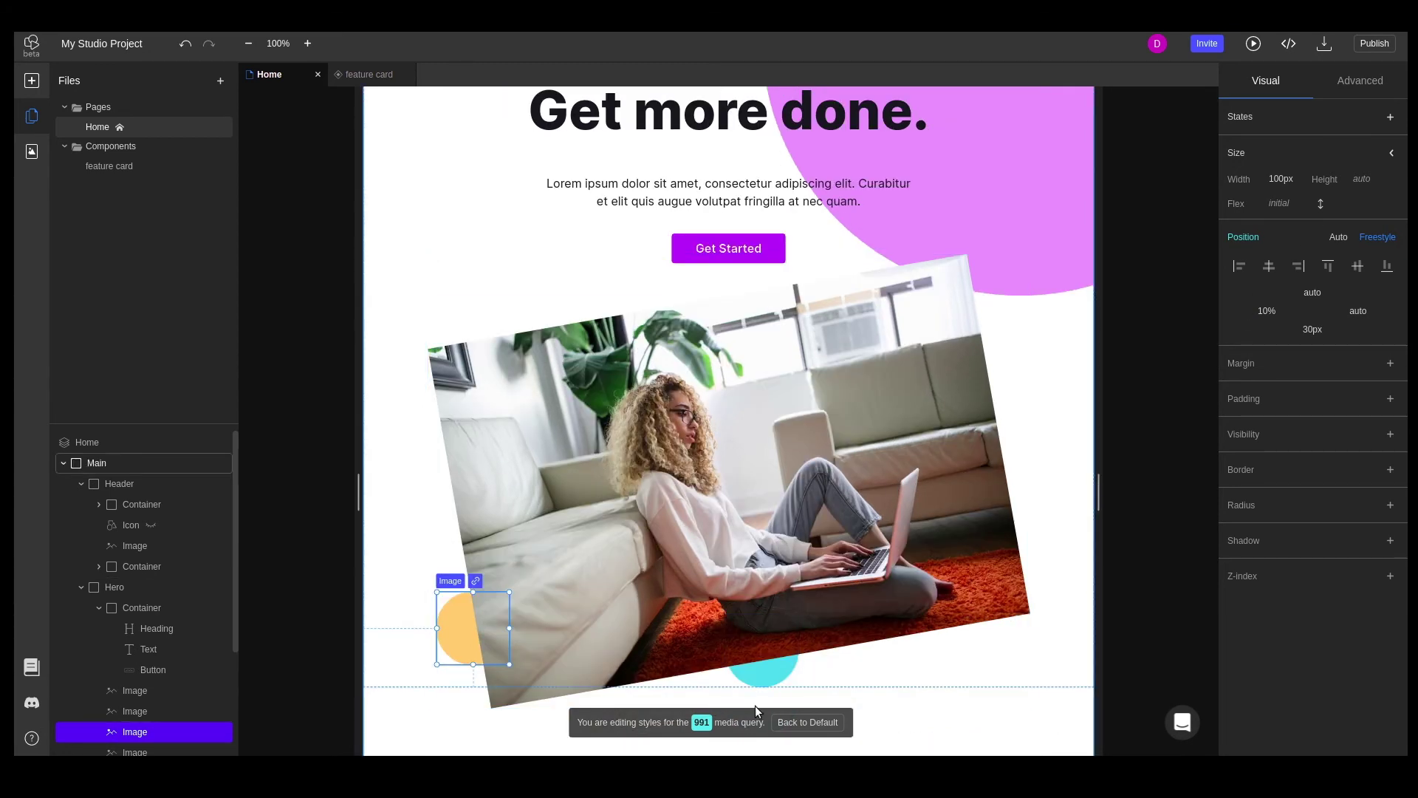
{"action": "left_click", "coordinate": [762, 669]}
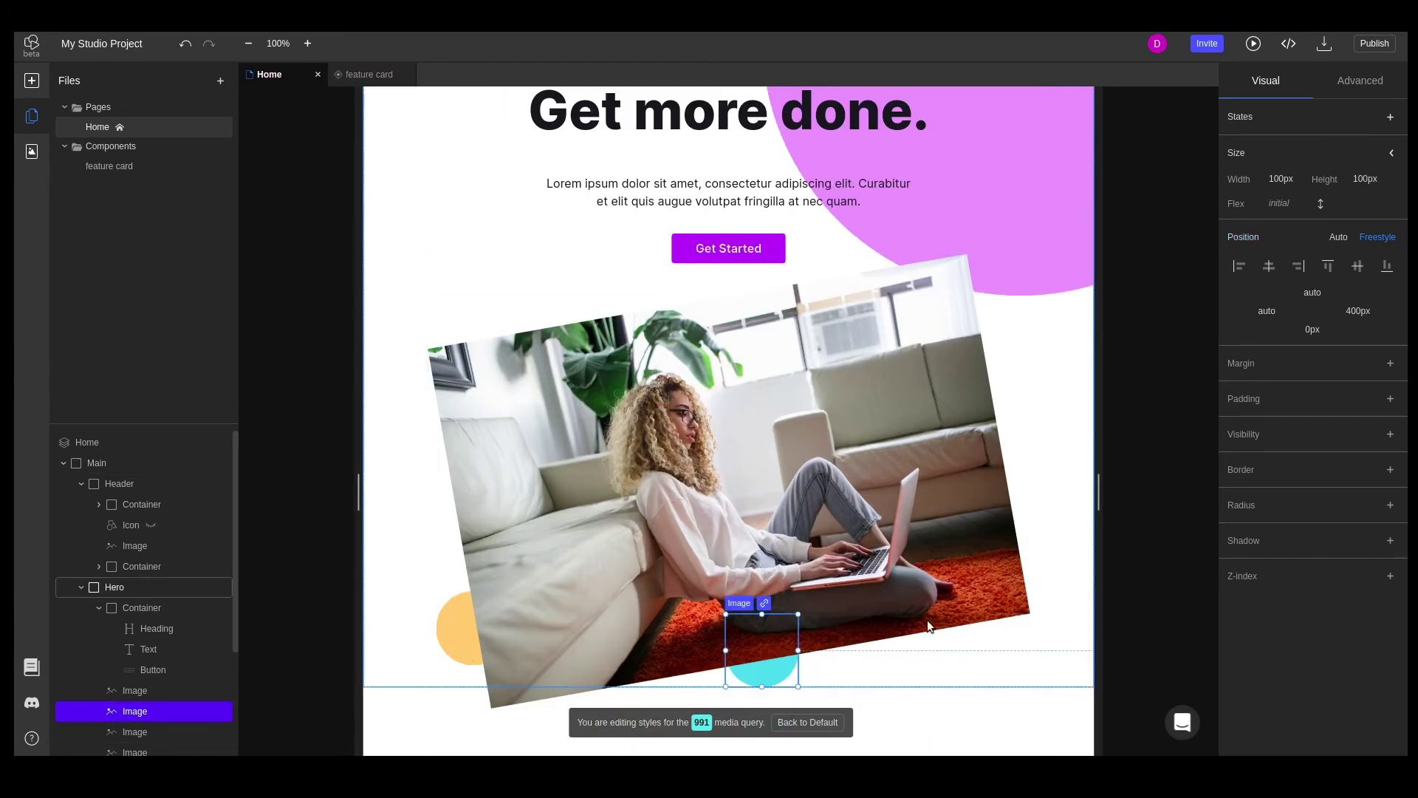
{"action": "left_click", "coordinate": [1322, 294]}
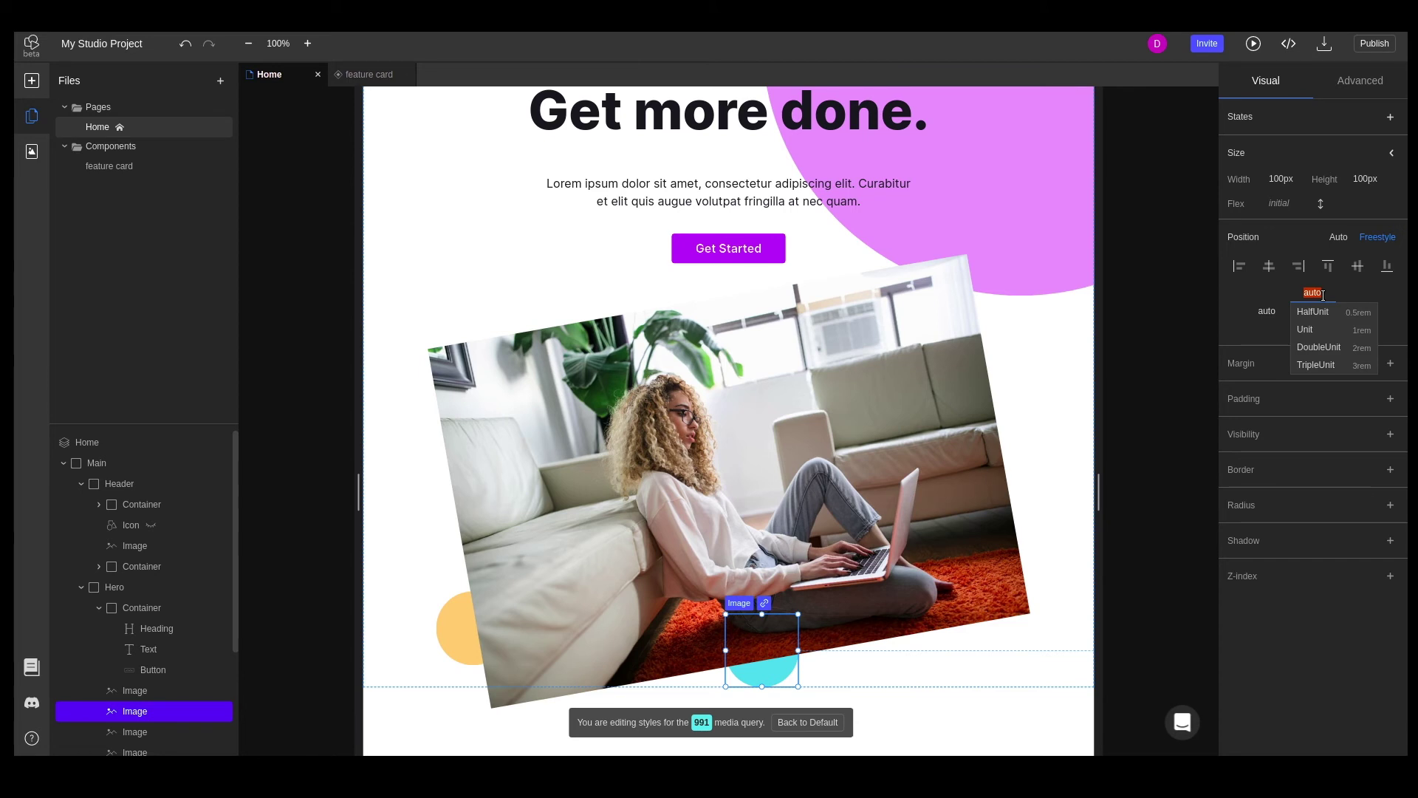
{"action": "key", "text": "Tab"}
{"action": "type", "text": "30%"}
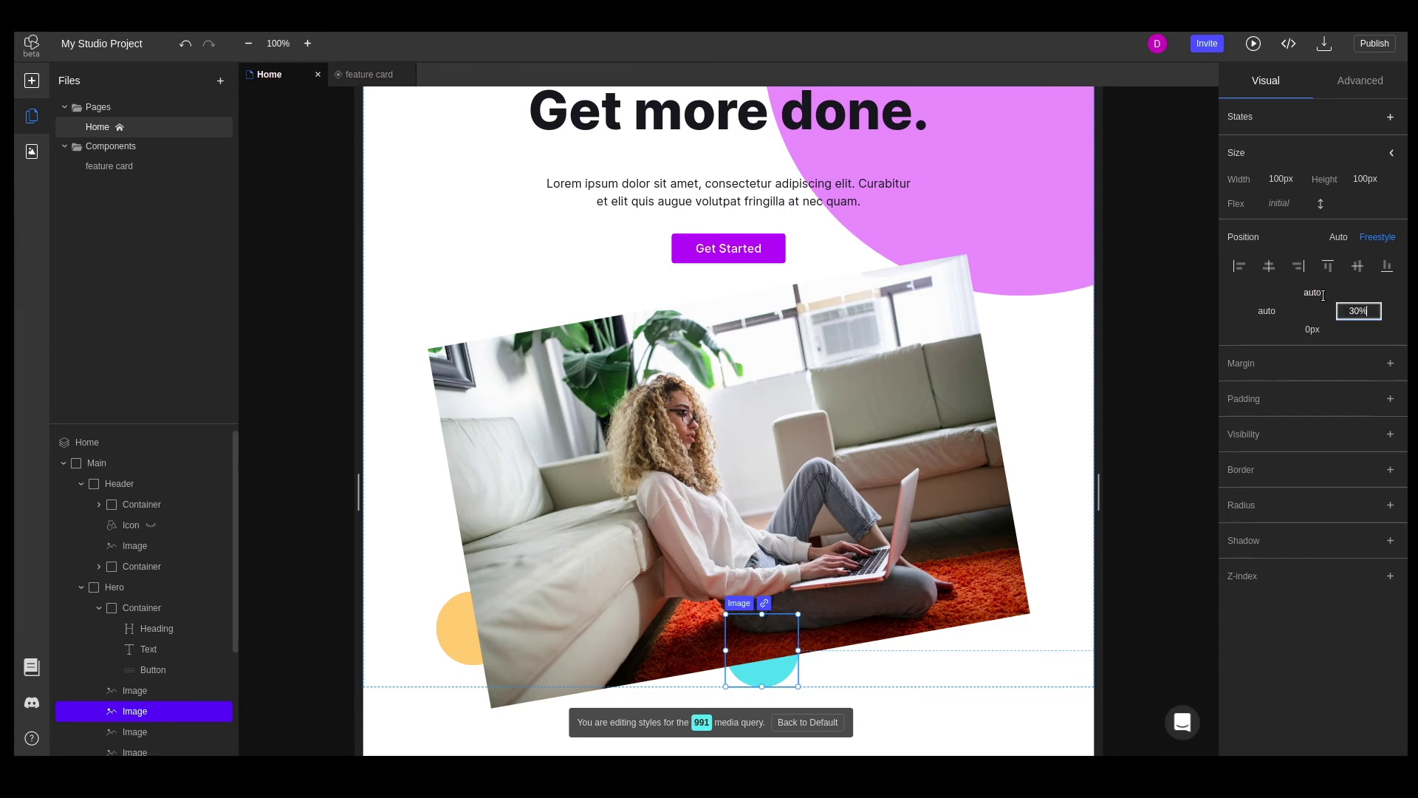
{"action": "key", "text": "Tab"}
{"action": "key", "text": "BackSpace"}
{"action": "type", "text": "-30px"}
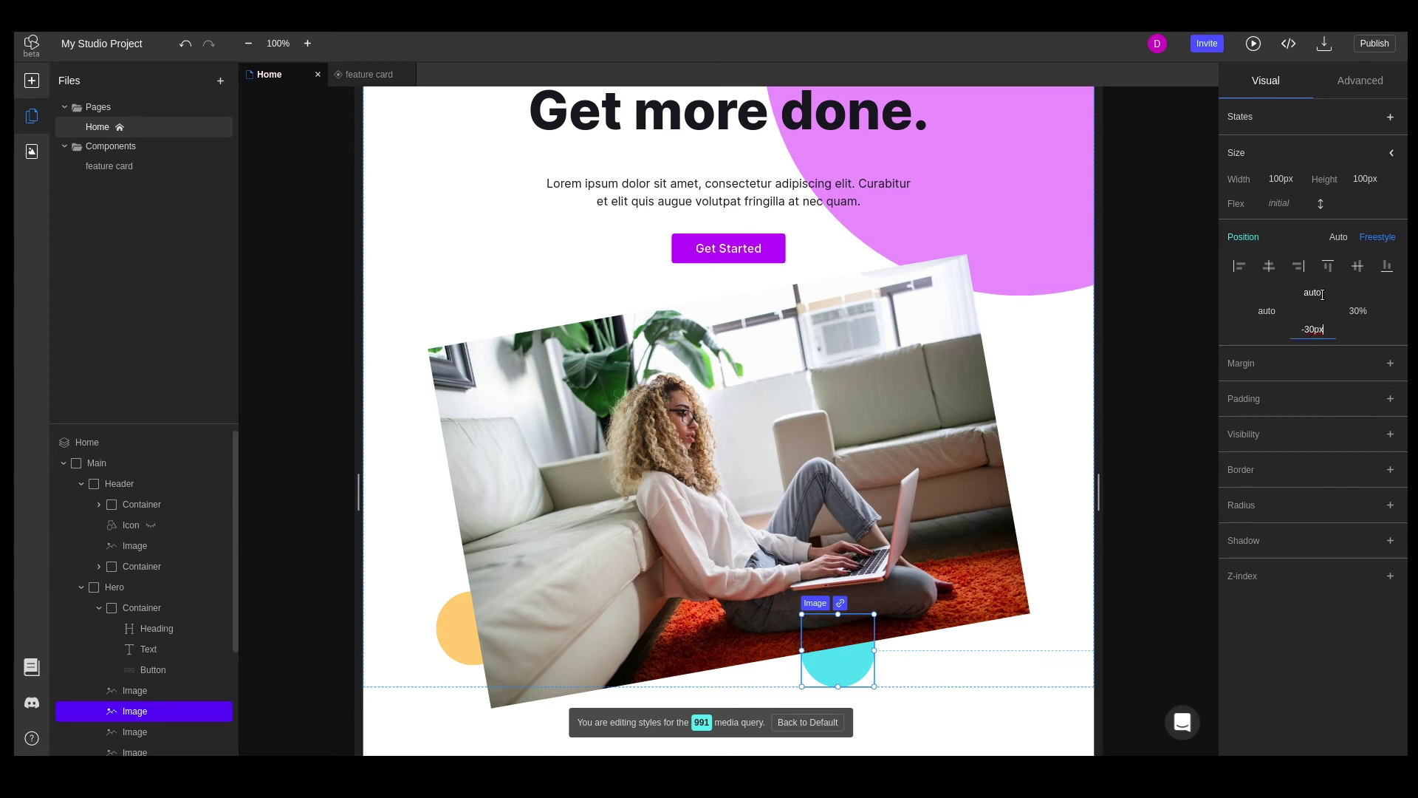
{"action": "key", "text": "Tab"}
{"action": "key", "text": "Escape"}
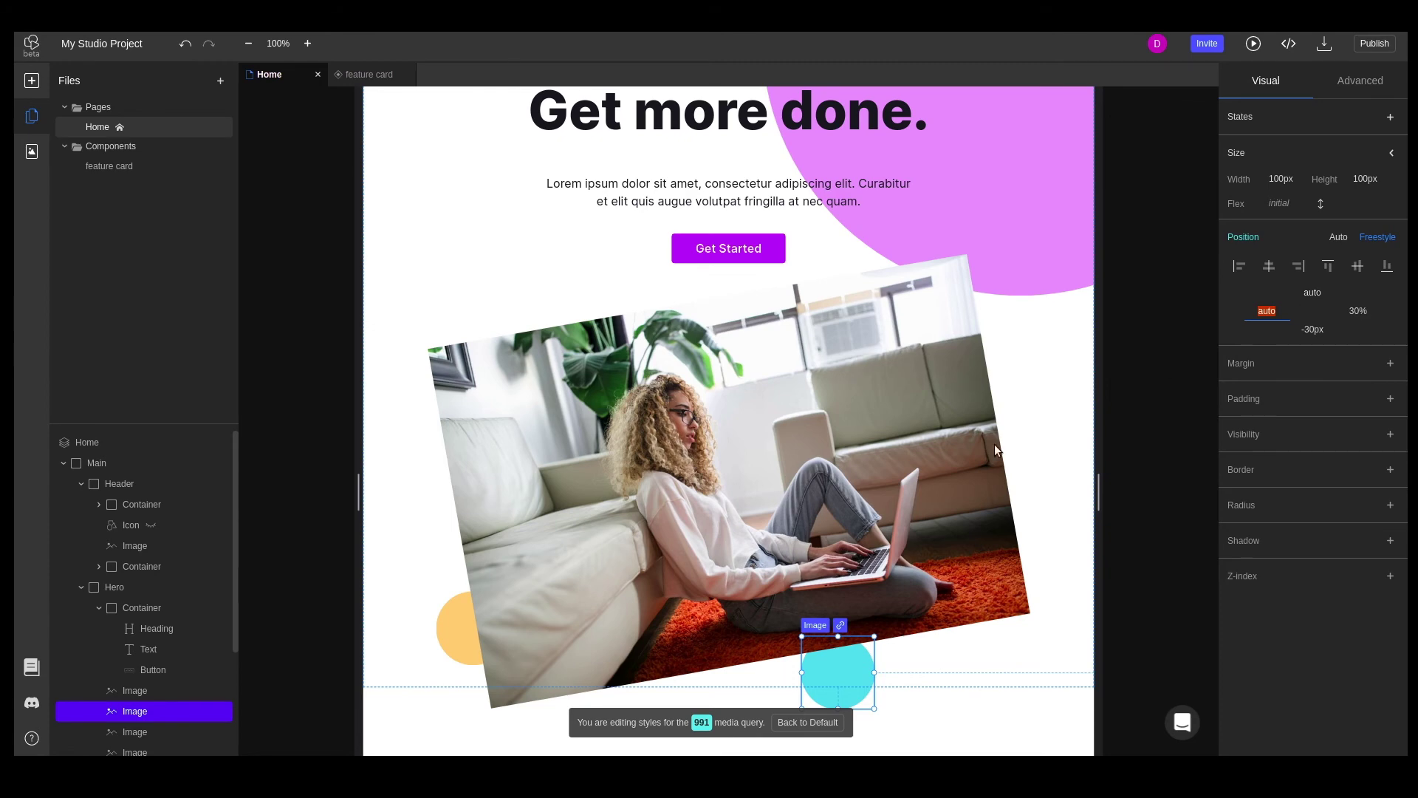
Switch the canvas to the 767 breakpoint.
{"action": "scroll", "coordinate": [631, 492], "scroll_direction": "down", "scroll_amount": 5}
{"action": "scroll", "coordinate": [631, 492], "scroll_direction": "down", "scroll_amount": 2}
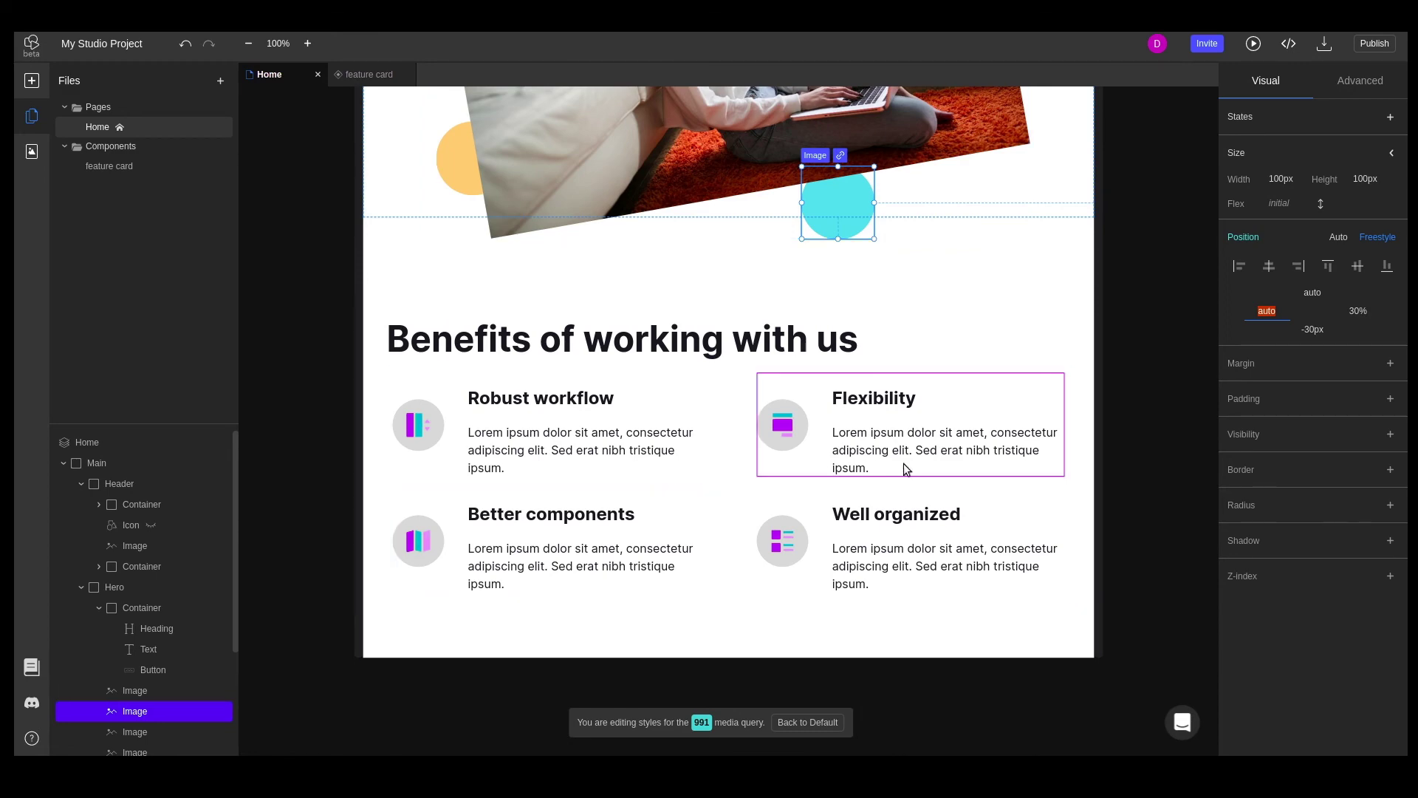
{"action": "scroll", "coordinate": [916, 463], "scroll_direction": "up", "scroll_amount": 8}
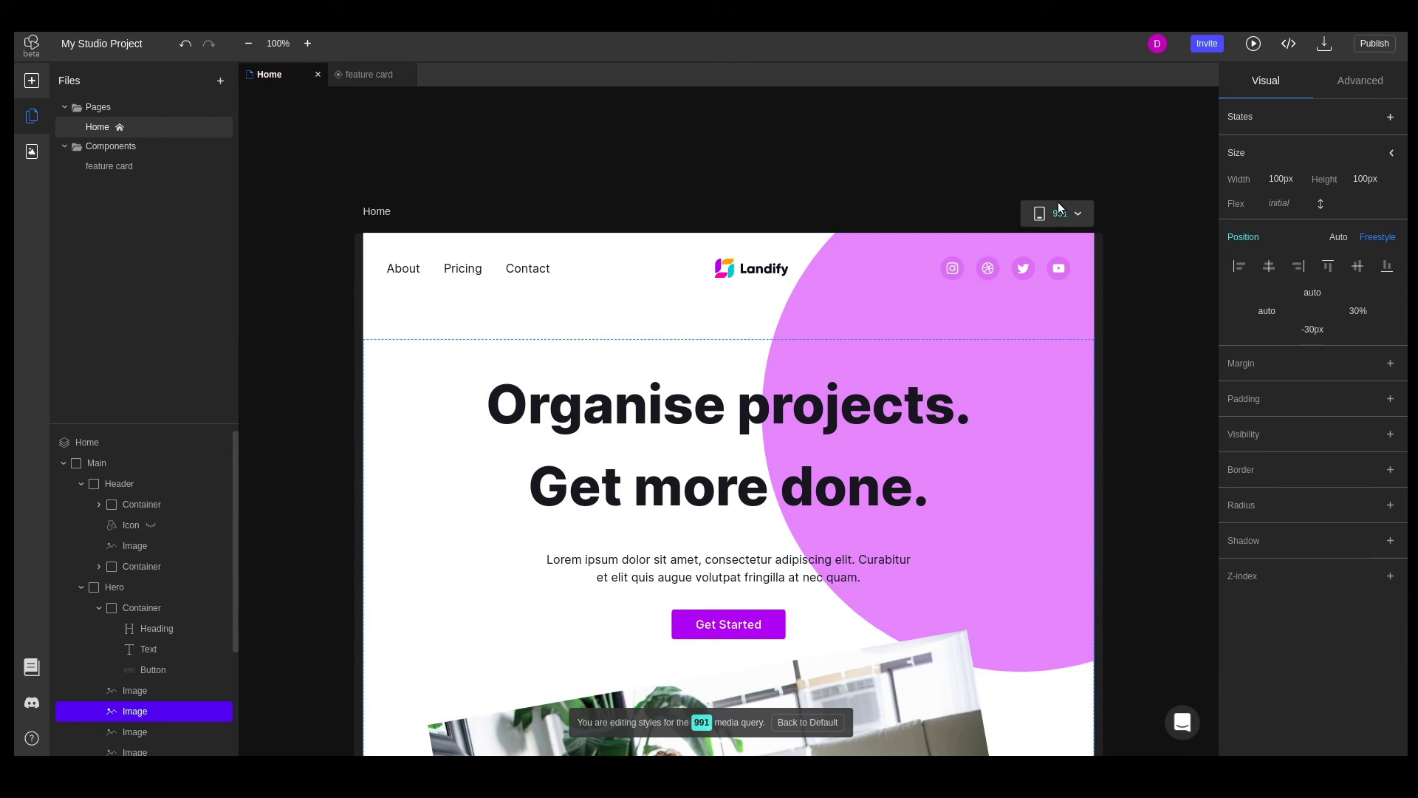
{"action": "left_click", "coordinate": [1058, 207]}
{"action": "left_click", "coordinate": [1074, 297]}
Add font-size 40px to the 'Benefits of working with us' heading under the 767px media query.
{"action": "scroll", "coordinate": [907, 451], "scroll_direction": "down", "scroll_amount": 6}
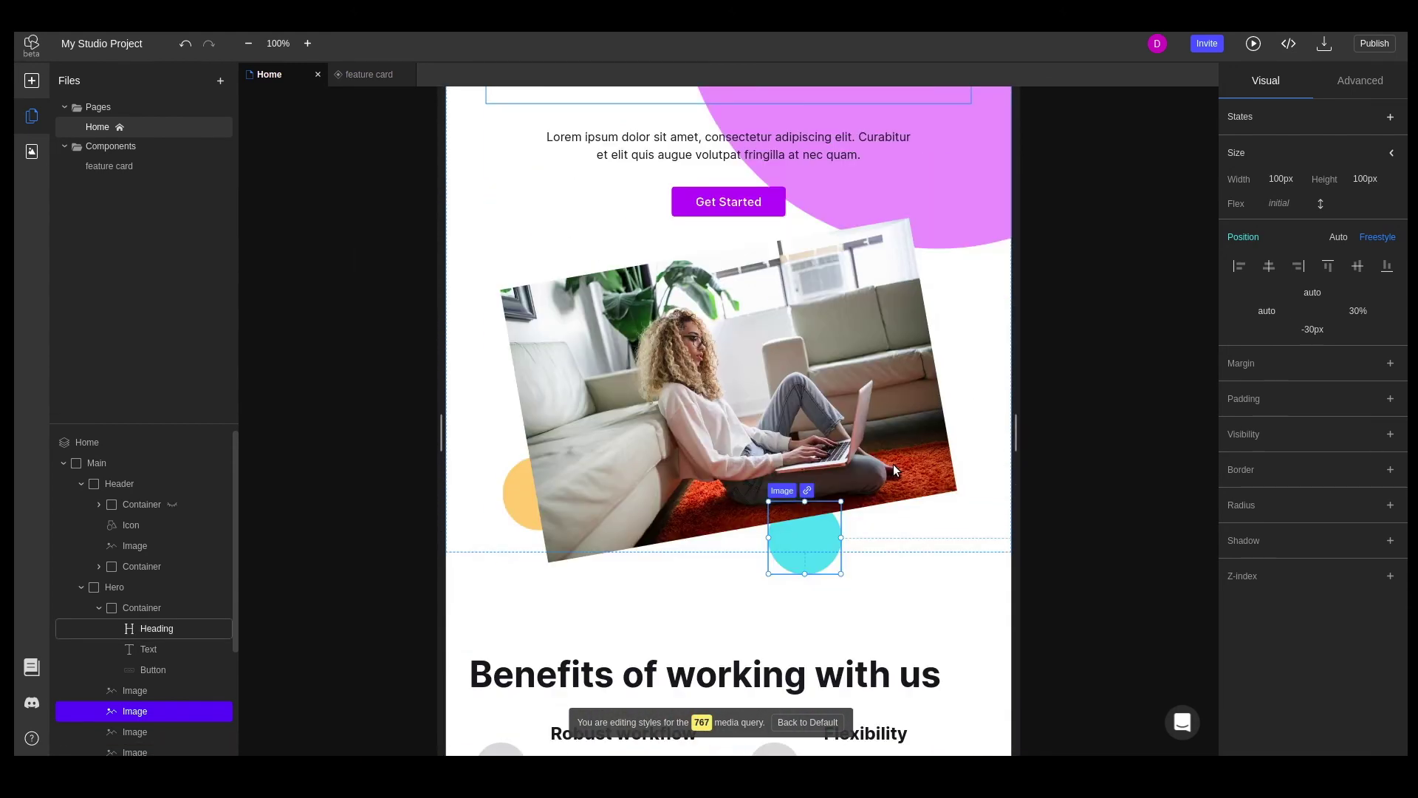
{"action": "scroll", "coordinate": [893, 463], "scroll_direction": "down", "scroll_amount": 5}
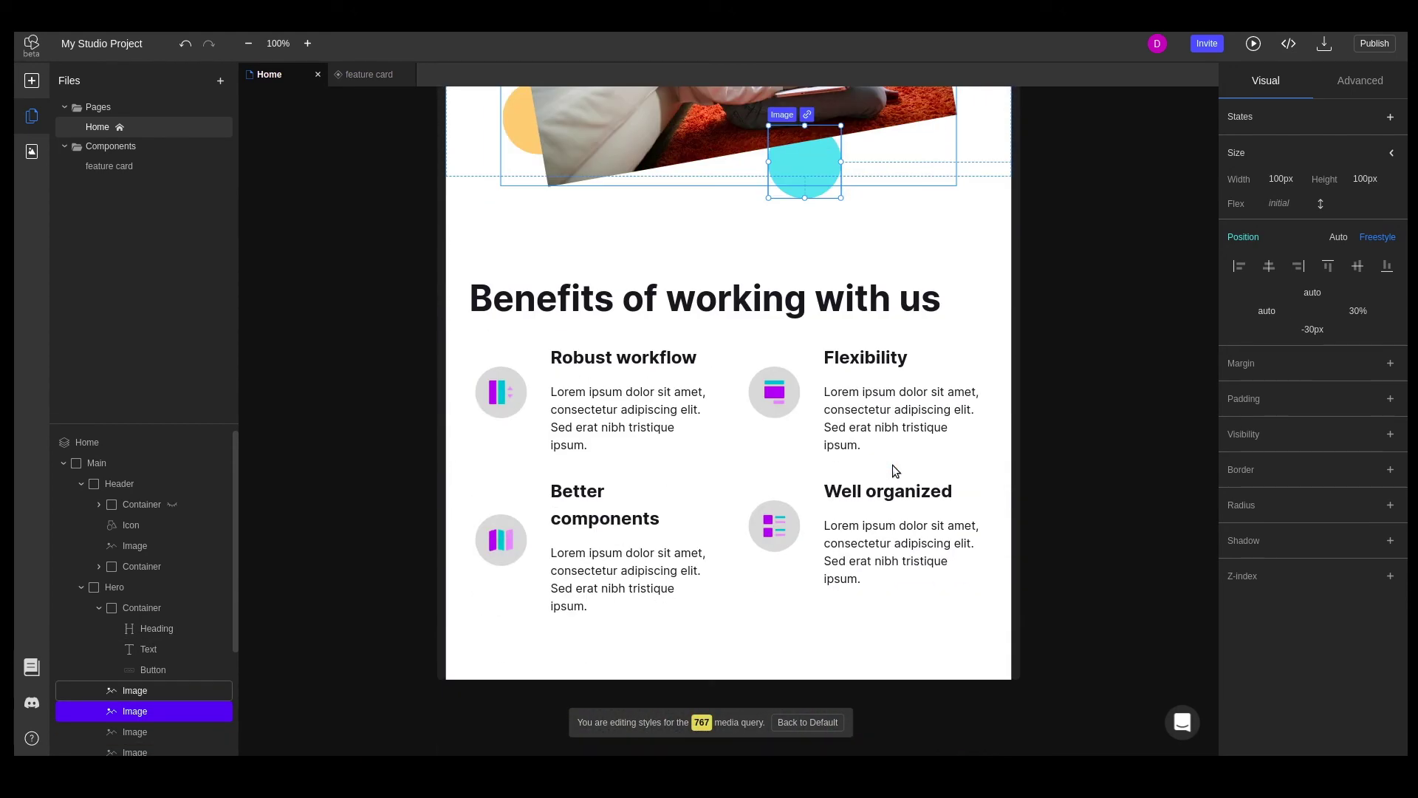
{"action": "left_click", "coordinate": [716, 298]}
{"action": "left_click", "coordinate": [1334, 90]}
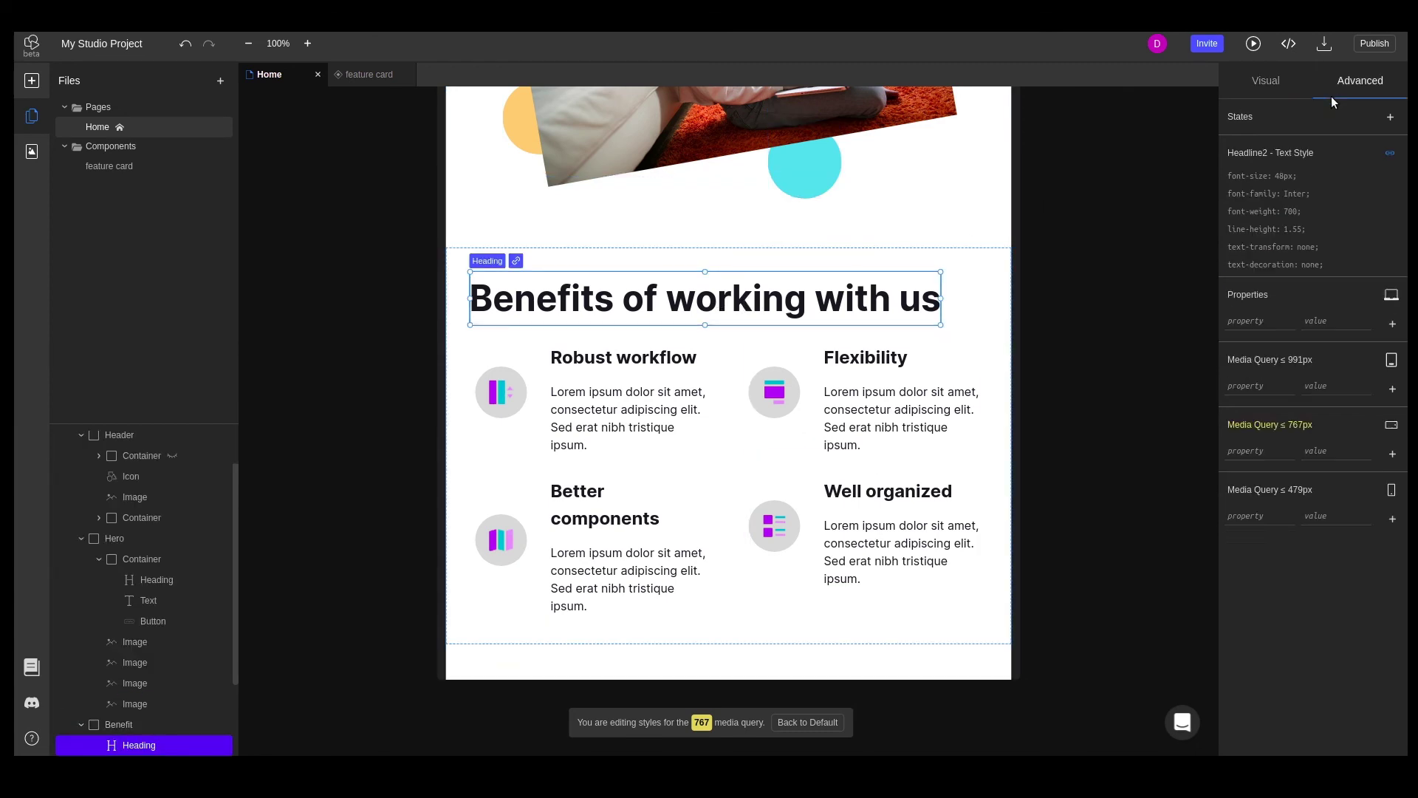
{"action": "left_click", "coordinate": [1263, 448]}
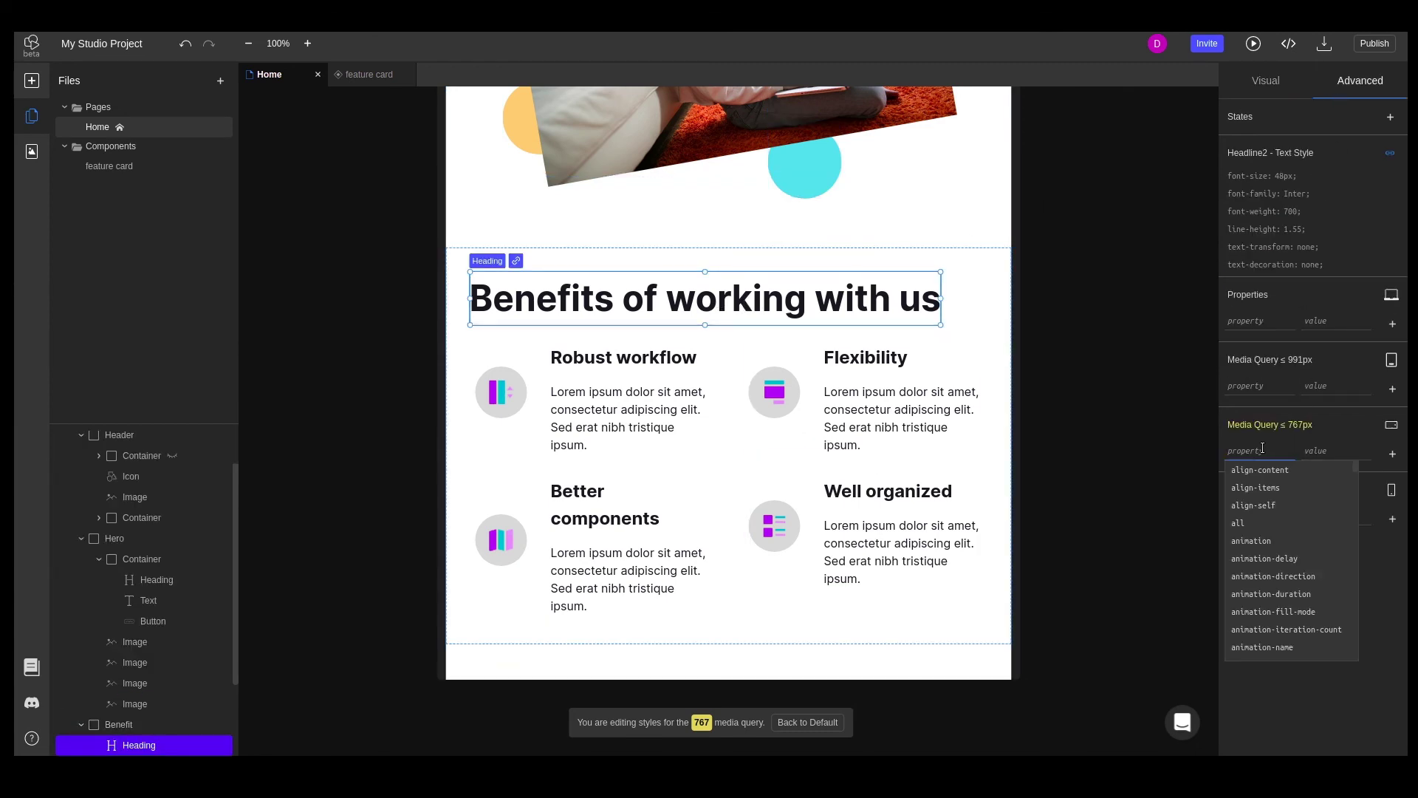
{"action": "type", "text": "font"}
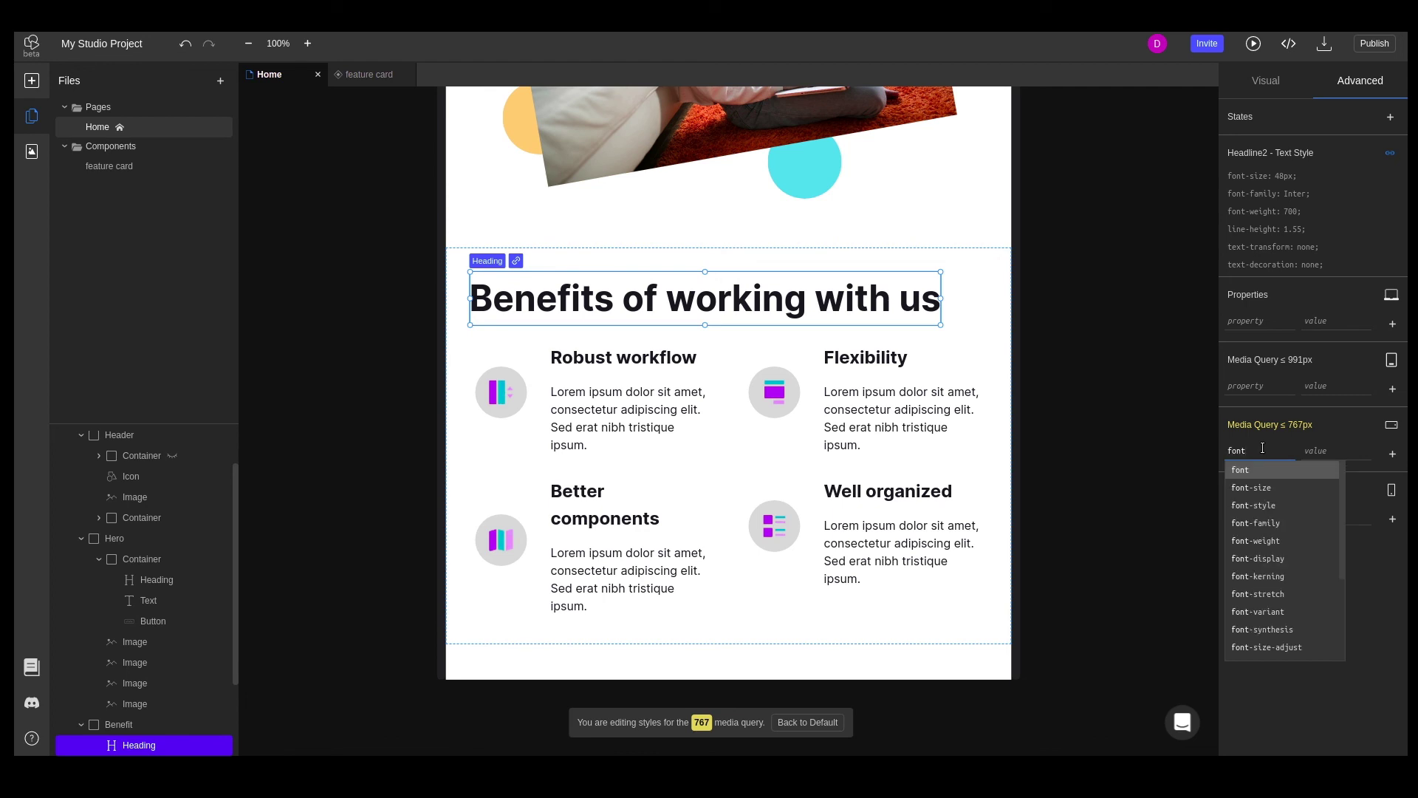
{"action": "type", "text": "-size"}
{"action": "key", "text": "Return"}
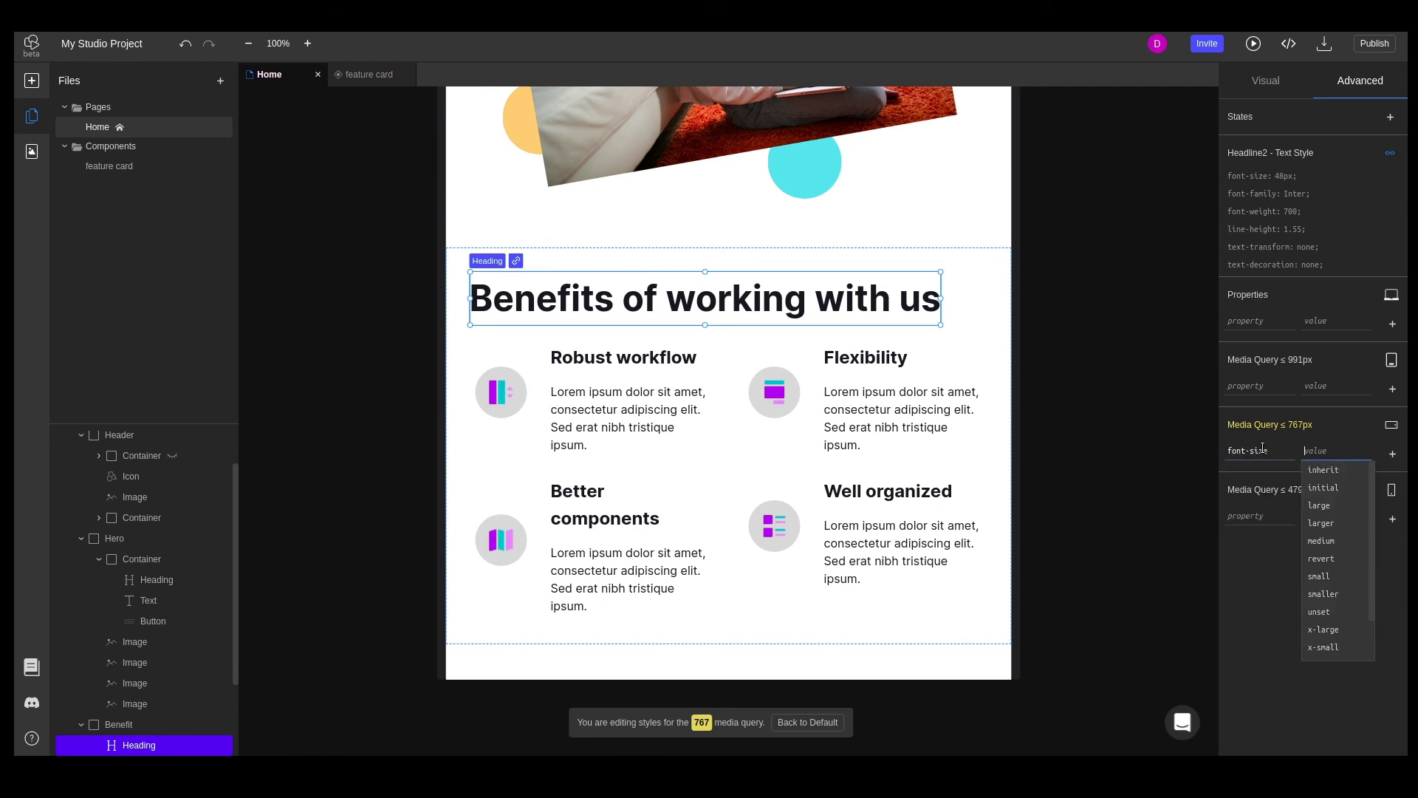
{"action": "type", "text": "40"}
{"action": "key", "text": "Return"}
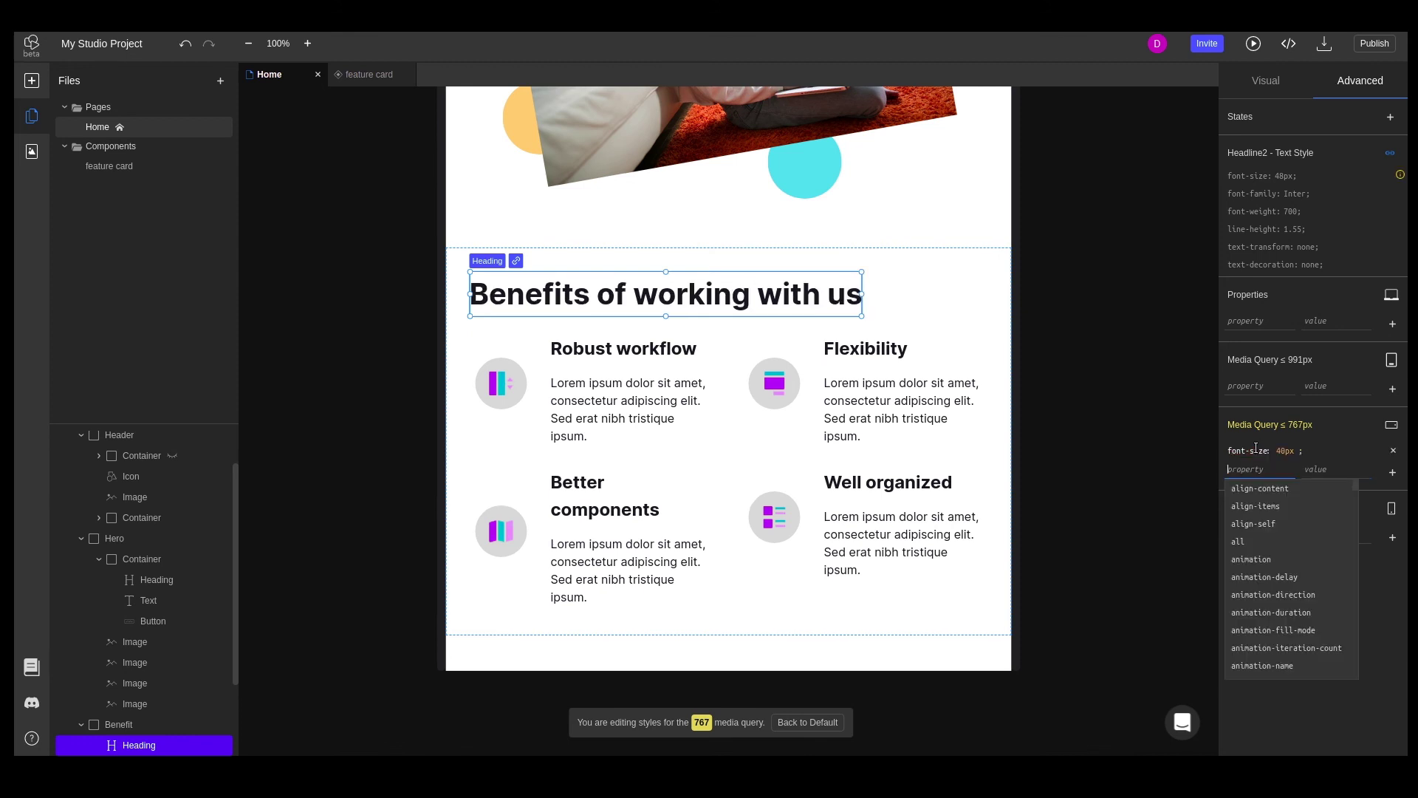
Horizontally centre the Benefit section's content at 767 so 'Benefits of working with us' sits mid-section.
{"action": "left_click", "coordinate": [956, 288]}
{"action": "left_click", "coordinate": [1263, 83]}
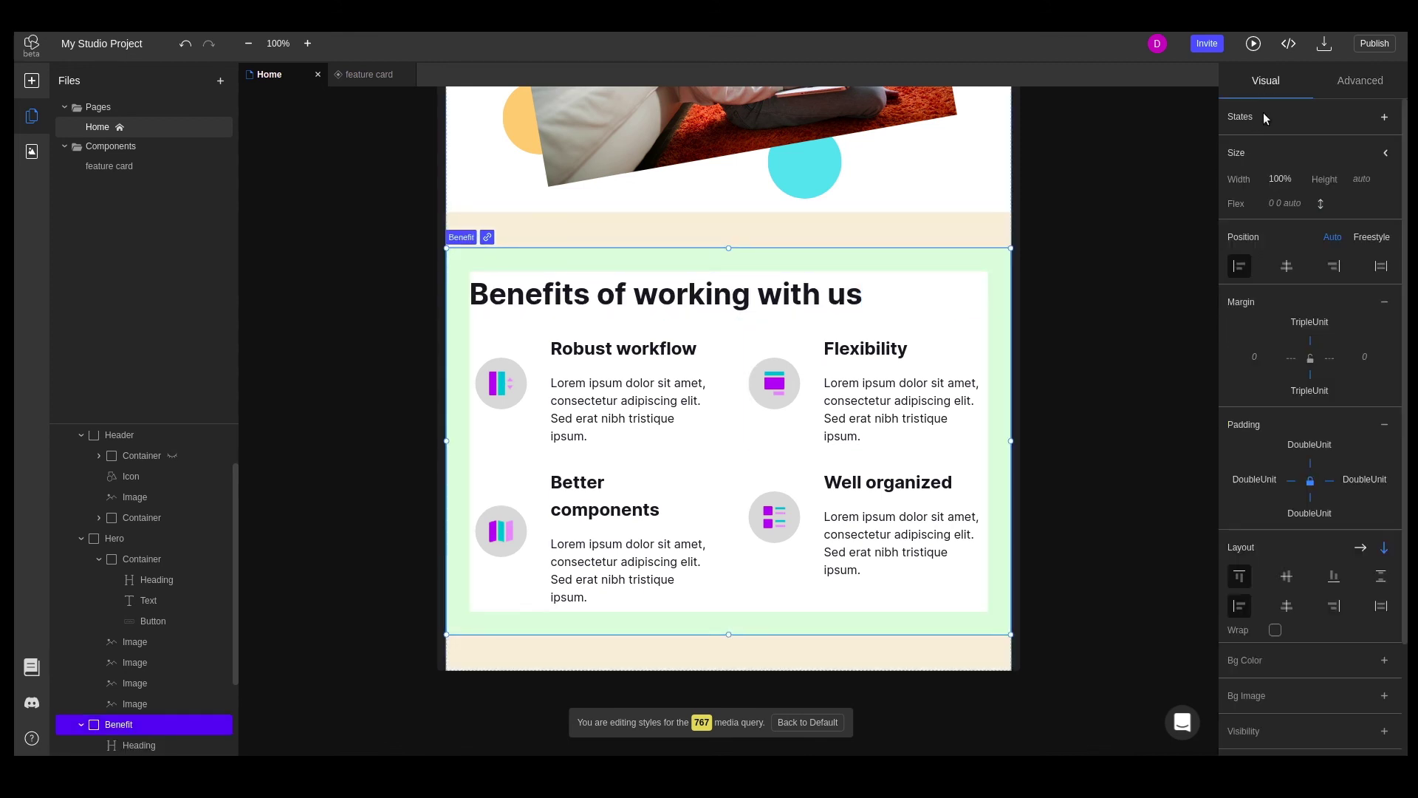
{"action": "left_click", "coordinate": [1287, 606]}
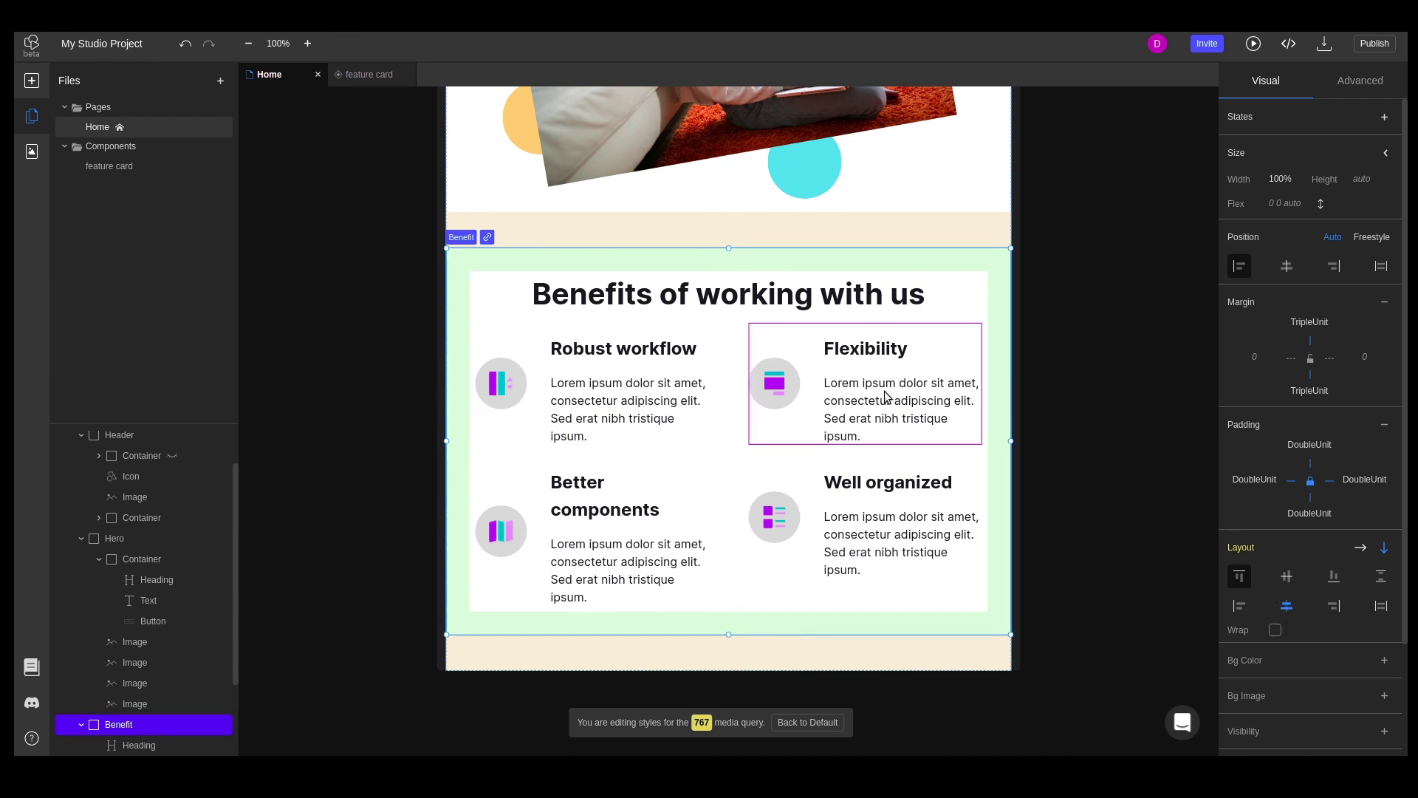
{"action": "left_click", "coordinate": [692, 439]}
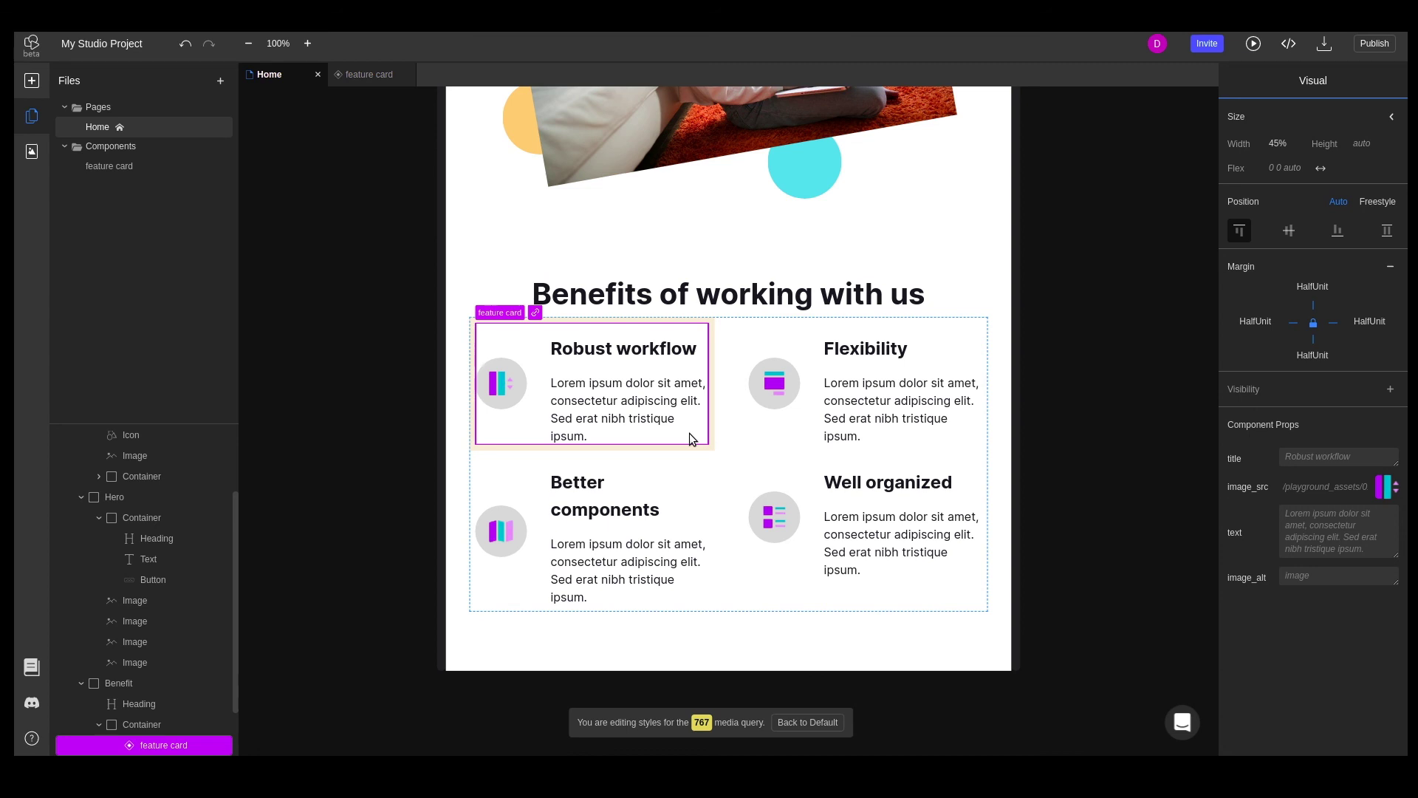
Set the Robust workflow feature card component's root Width to 100%, then go back to Home.
{"action": "double_click", "coordinate": [690, 438]}
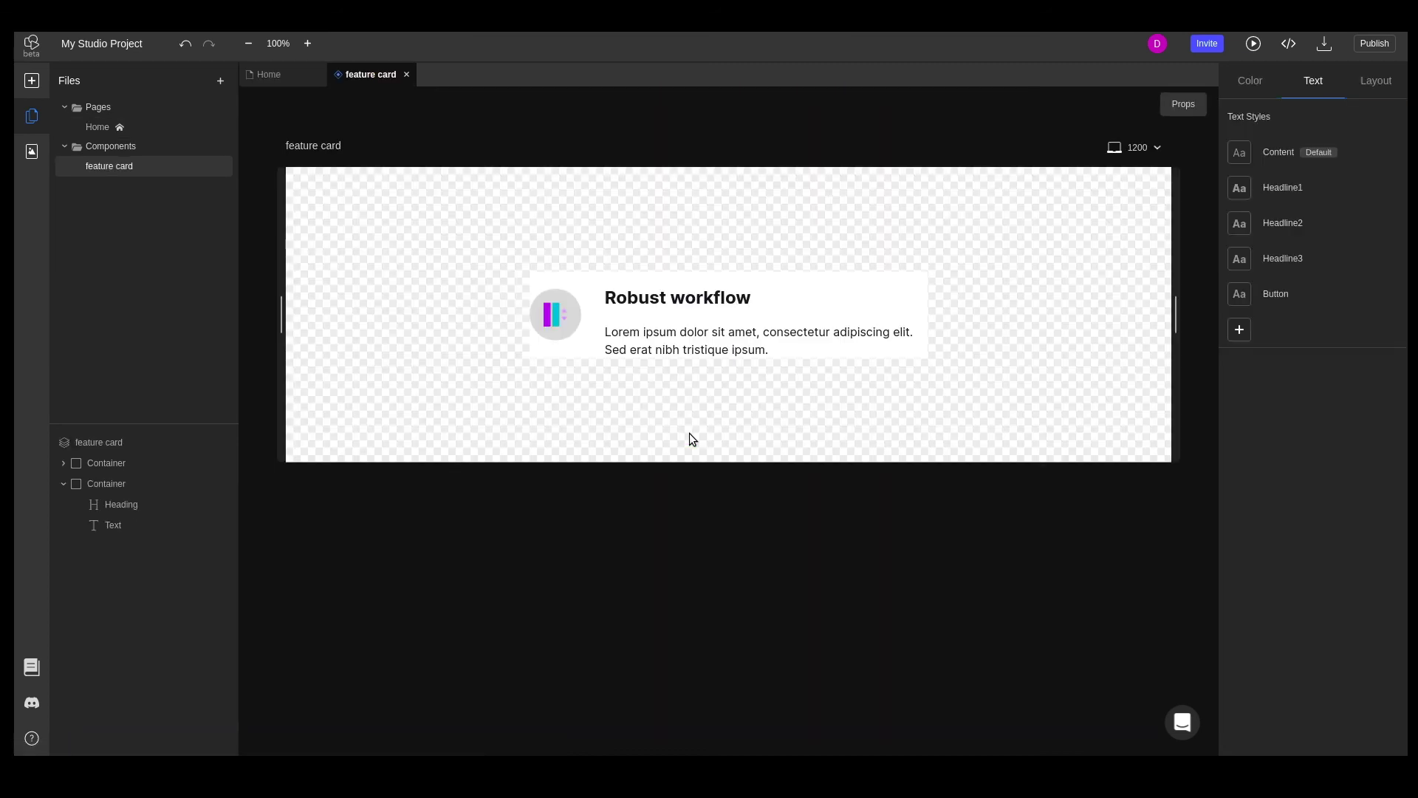
{"action": "left_click", "coordinate": [589, 342]}
{"action": "left_click", "coordinate": [1272, 179]}
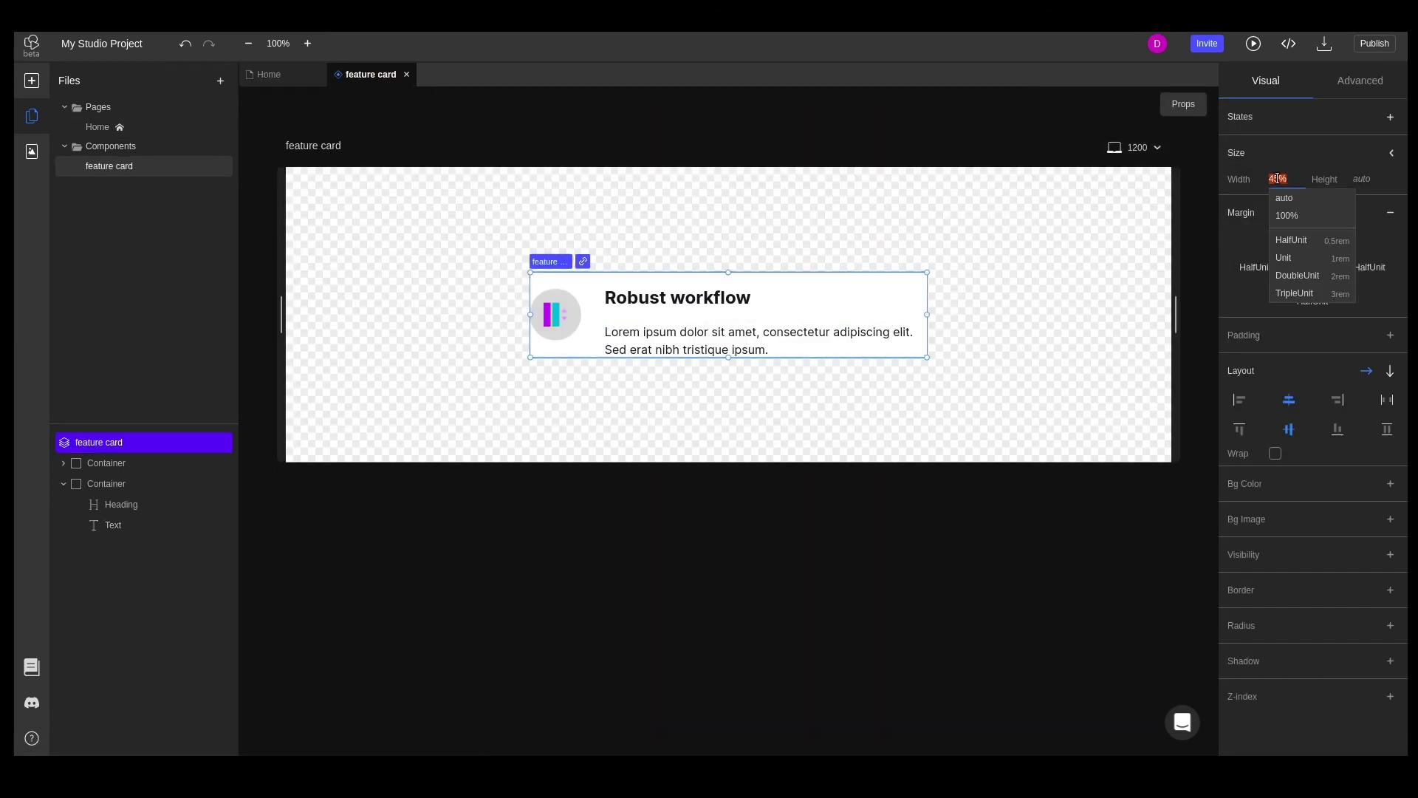
{"action": "left_click", "coordinate": [1306, 217]}
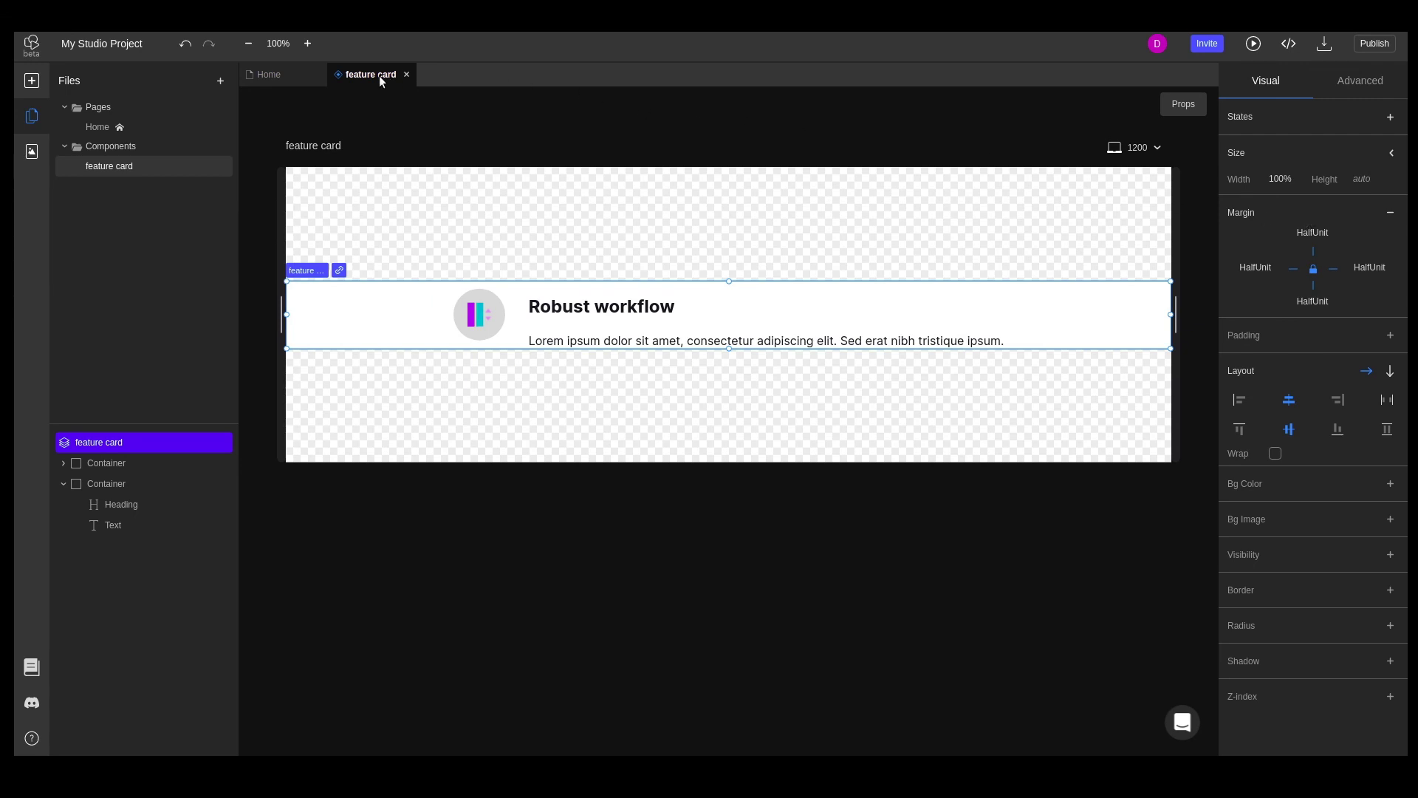
{"action": "left_click", "coordinate": [275, 78]}
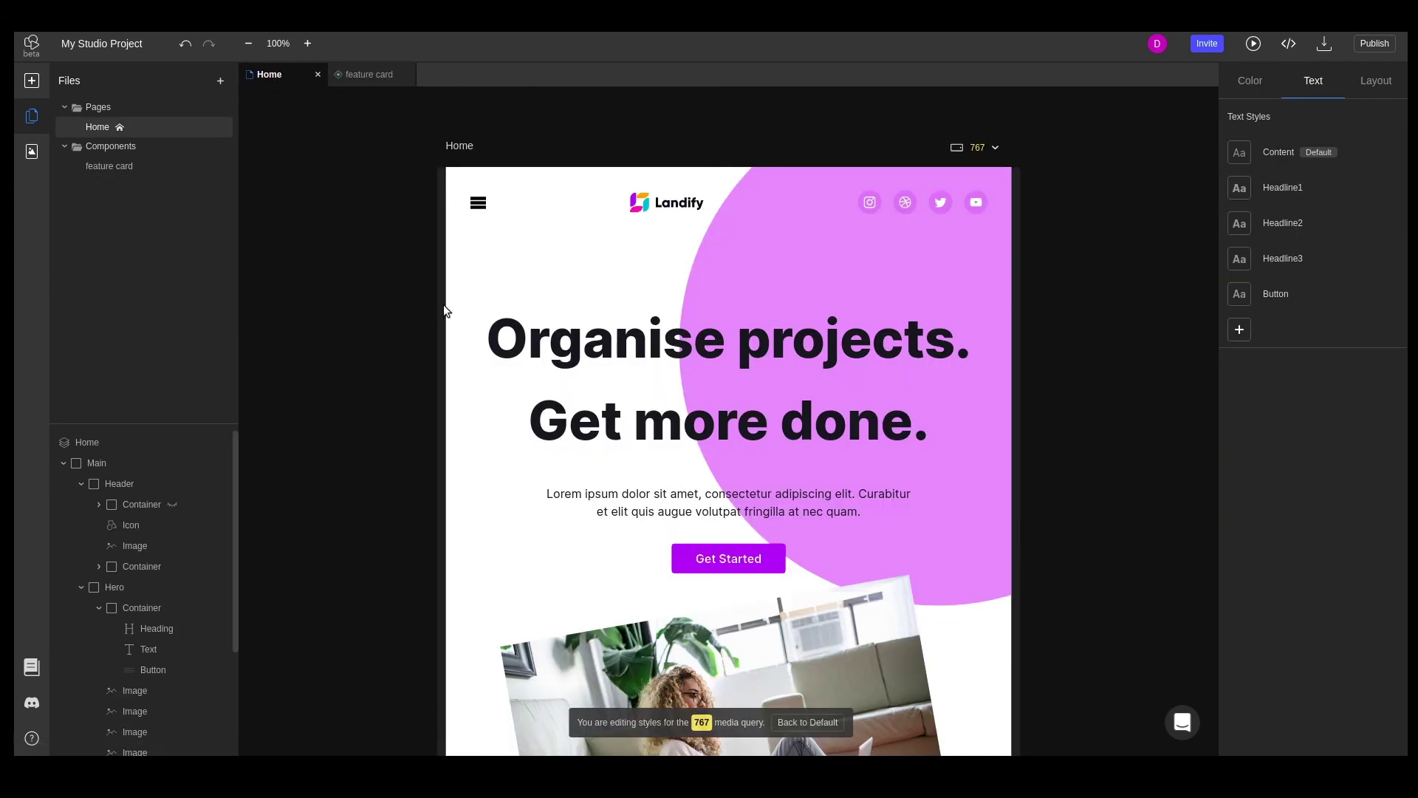
{"action": "scroll", "coordinate": [511, 419], "scroll_direction": "down", "scroll_amount": 8}
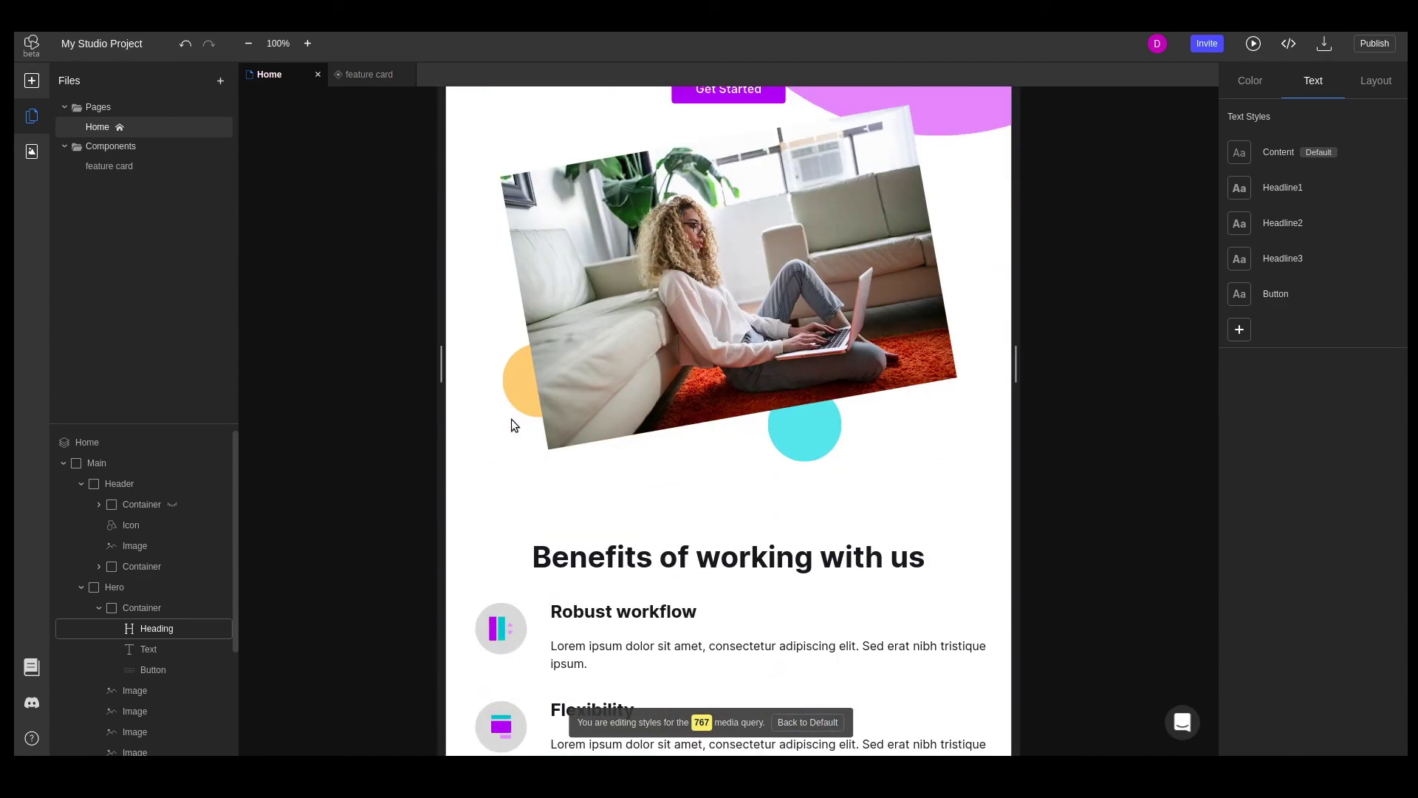
{"action": "scroll", "coordinate": [511, 418], "scroll_direction": "down", "scroll_amount": 5}
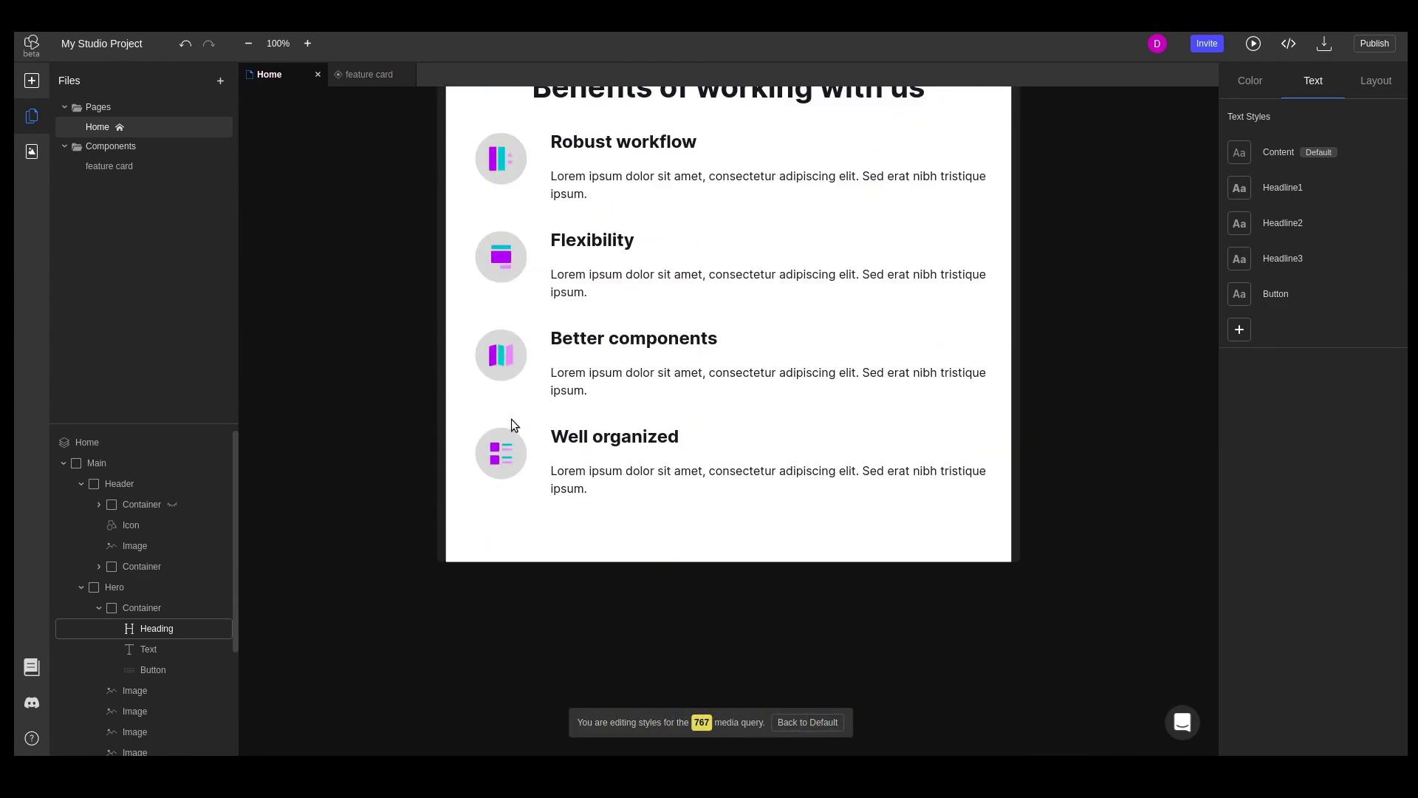
{"action": "scroll", "coordinate": [511, 418], "scroll_direction": "up", "scroll_amount": 5}
{"action": "scroll", "coordinate": [511, 419], "scroll_direction": "up", "scroll_amount": 10}
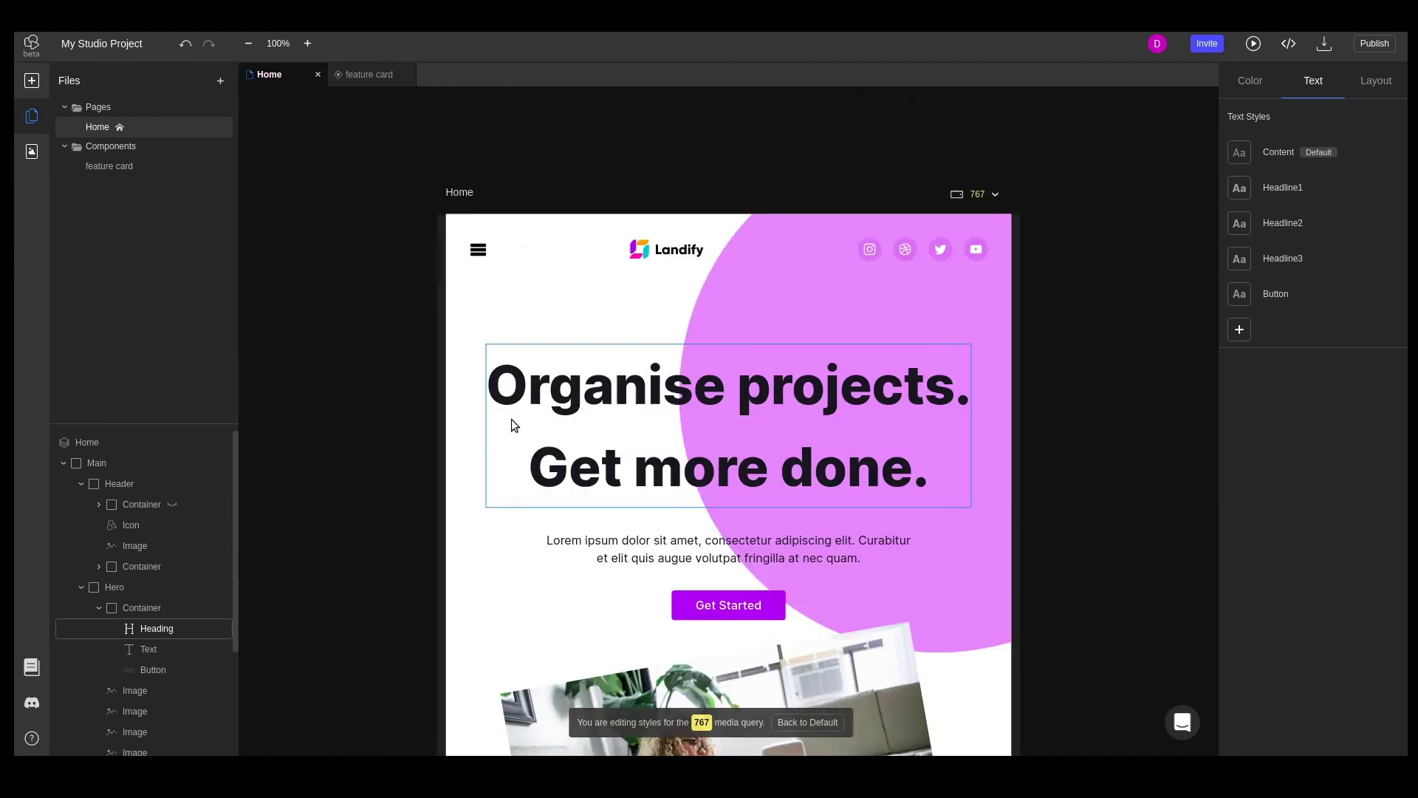